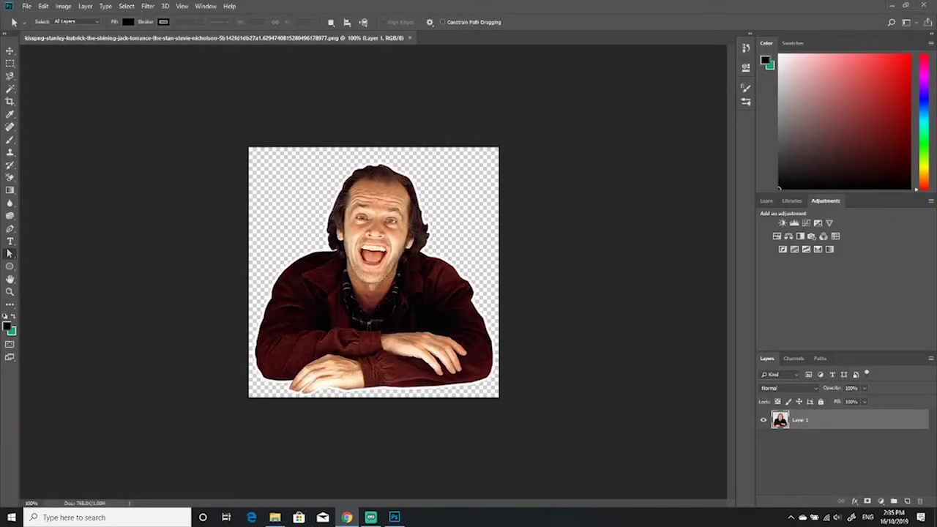
Show the image size width and height in pixels.
left_click(62, 7)
left_click(81, 77)
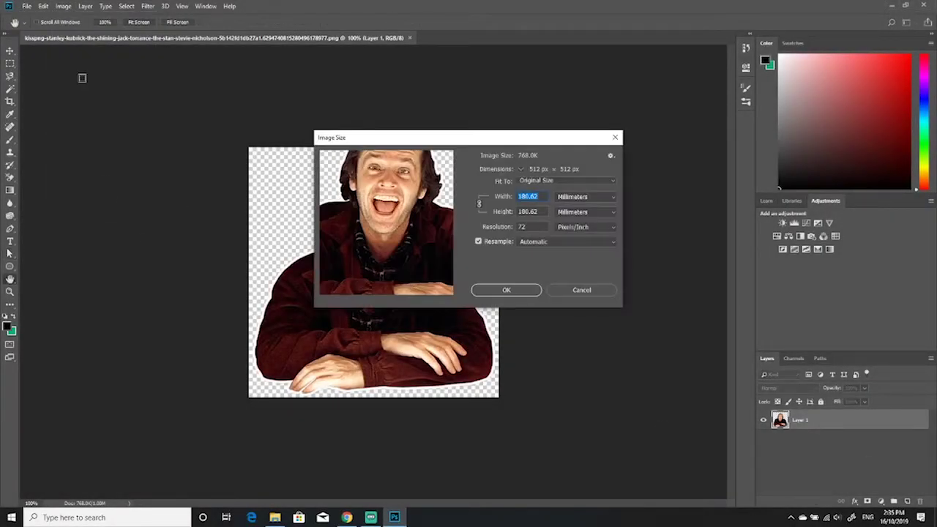
left_click(613, 199)
left_click(578, 212)
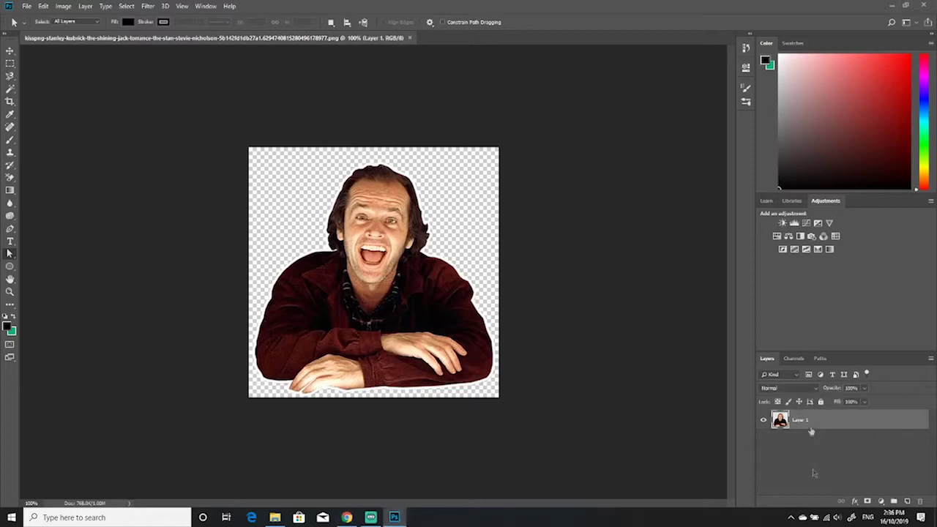
Duplicate the portrait layer and apply Shadows/Highlights with shadows 30 and raised highlights.
key("ctrl+j")
left_click(63, 6)
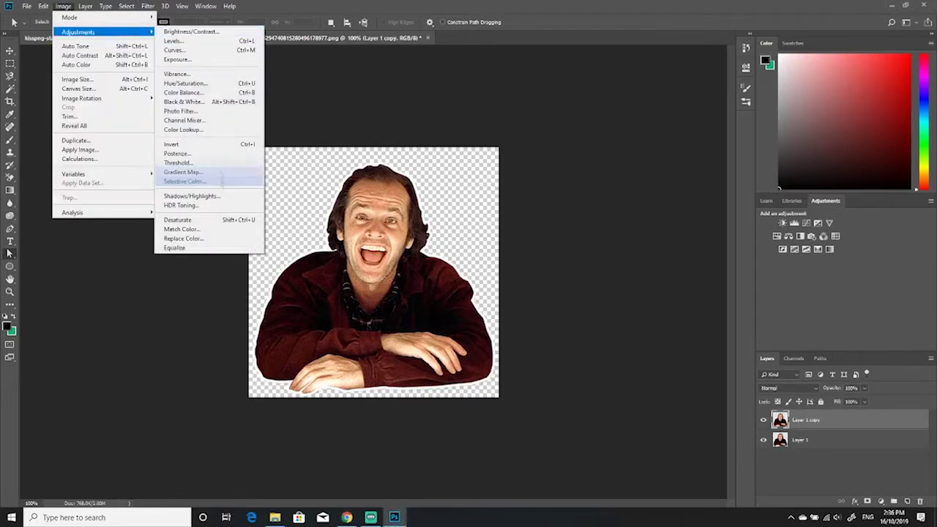
mouse_move(78, 32)
left_click(216, 175)
left_click_drag(449, 127, 556, 117)
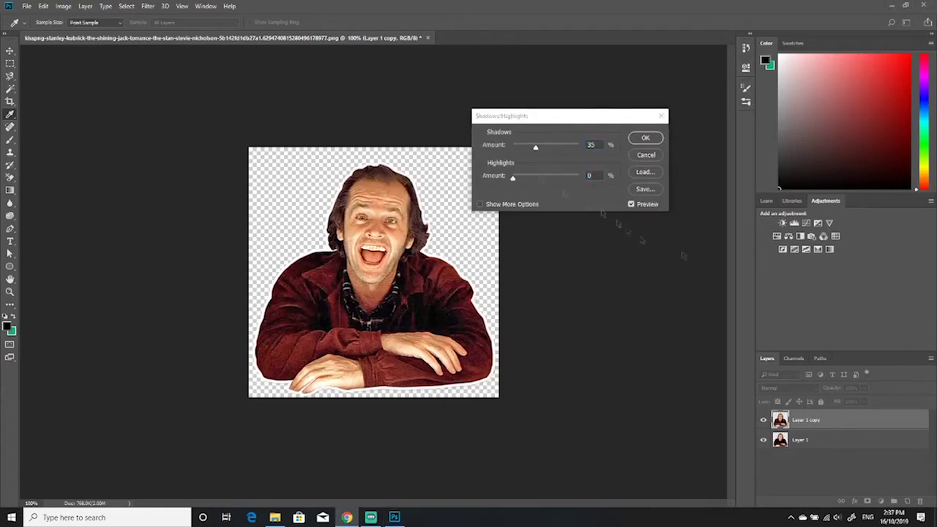
mouse_move(536, 148)
left_mouse_down()
mouse_move(572, 149)
mouse_move(533, 148)
left_mouse_up()
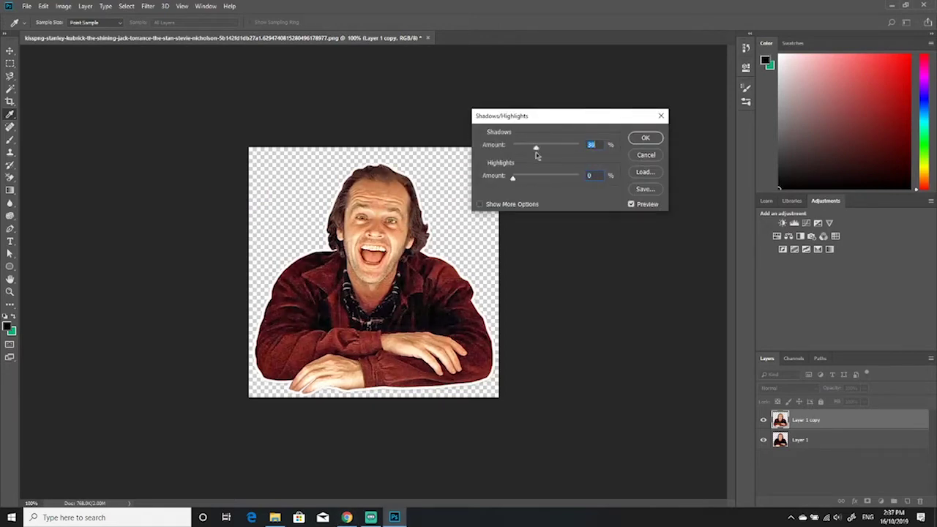
mouse_move(512, 178)
left_mouse_down()
mouse_move(557, 179)
mouse_move(542, 186)
left_mouse_up()
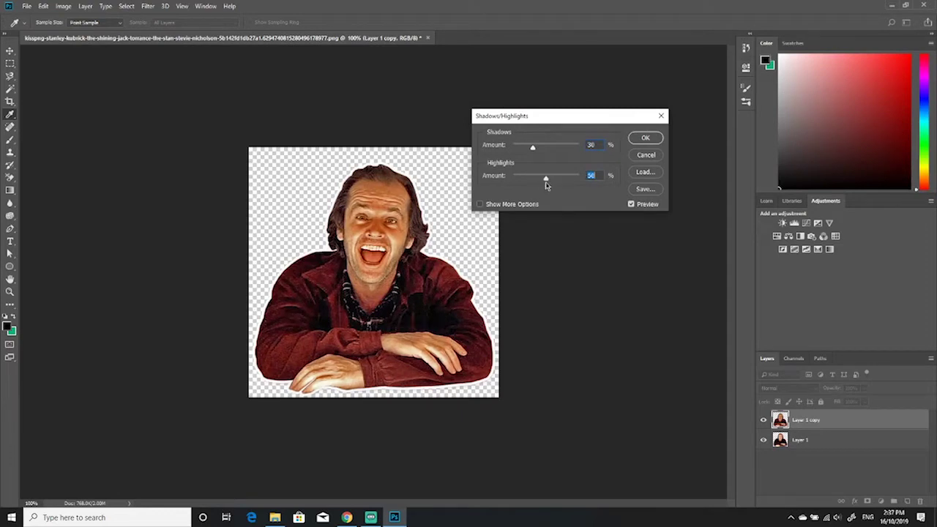
left_click(643, 138)
Apply Levels with black input 27 and white input 241.
left_click(72, 9)
key("Escape")
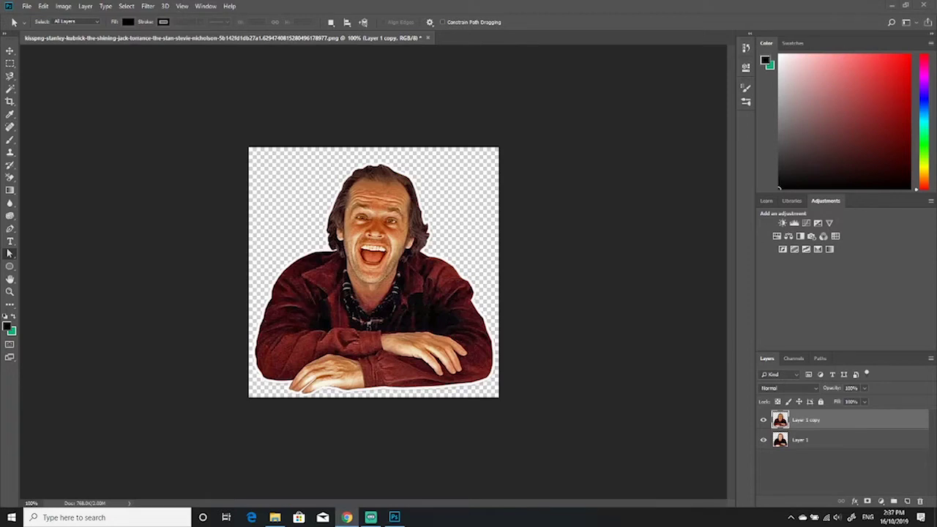
left_click(63, 6)
left_click(190, 62)
left_click_drag(440, 129, 545, 139)
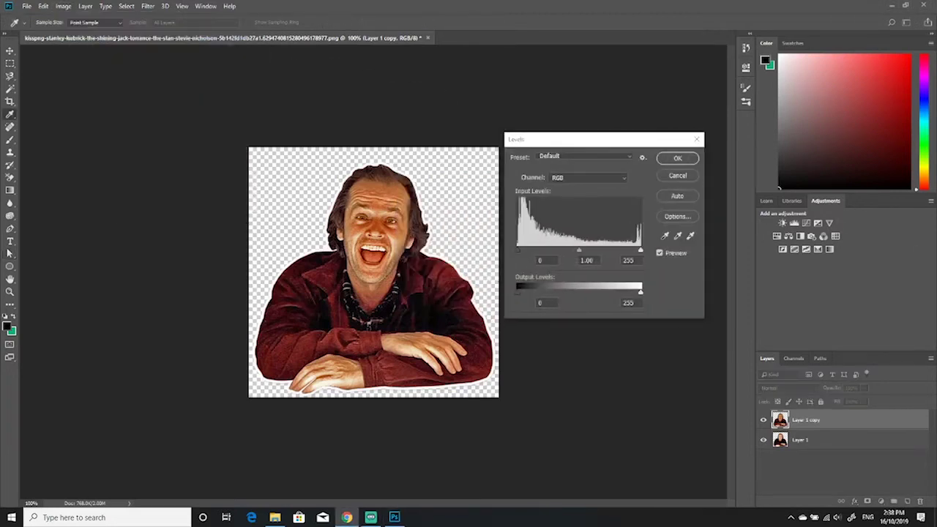
left_click(641, 250)
left_click_drag(518, 249, 532, 252)
left_click_drag(641, 249, 634, 251)
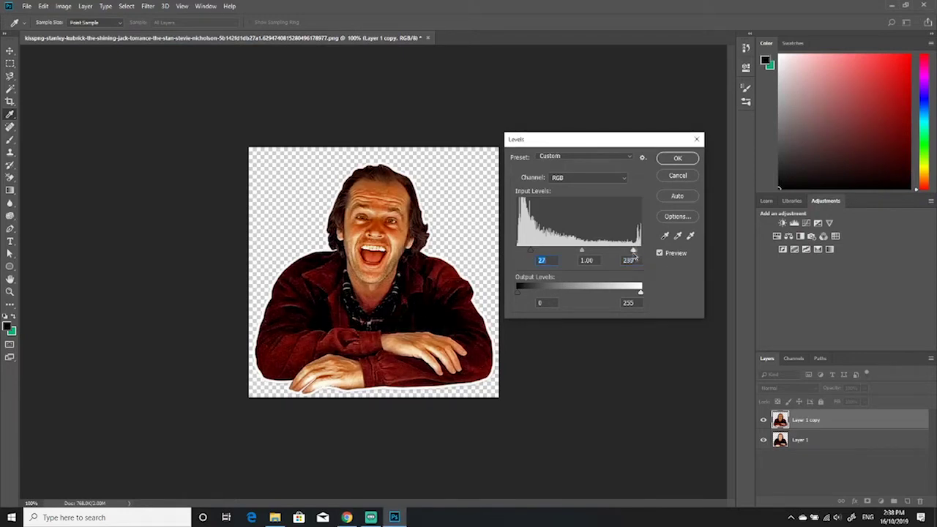
left_click(346, 517)
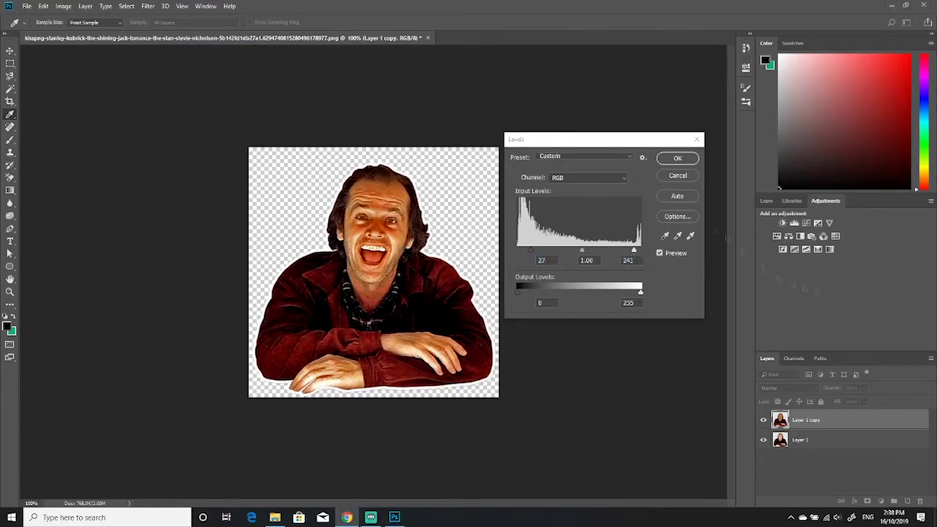
left_click(675, 159)
Duplicate the adjusted portrait and apply a 2-pixel High Pass filter to the copy.
key("ctrl+j")
left_click(148, 6)
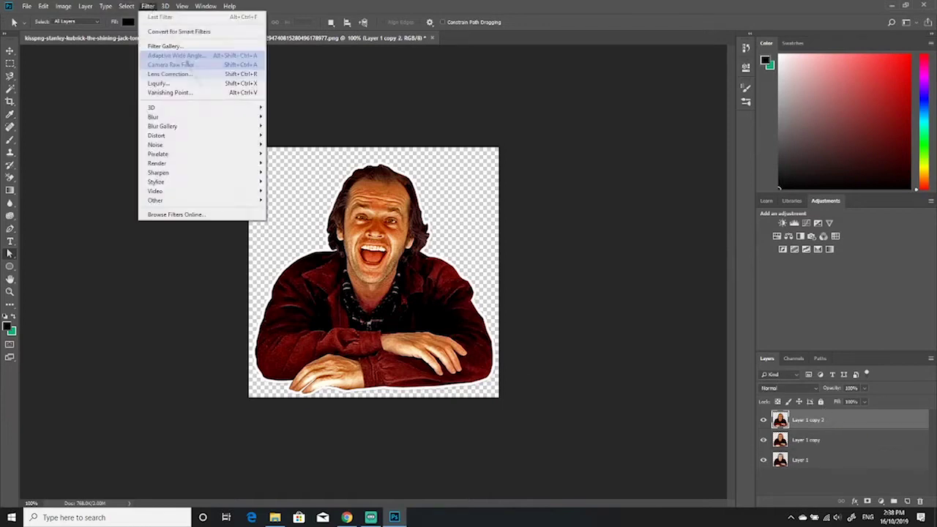
left_click(191, 58)
type("2")
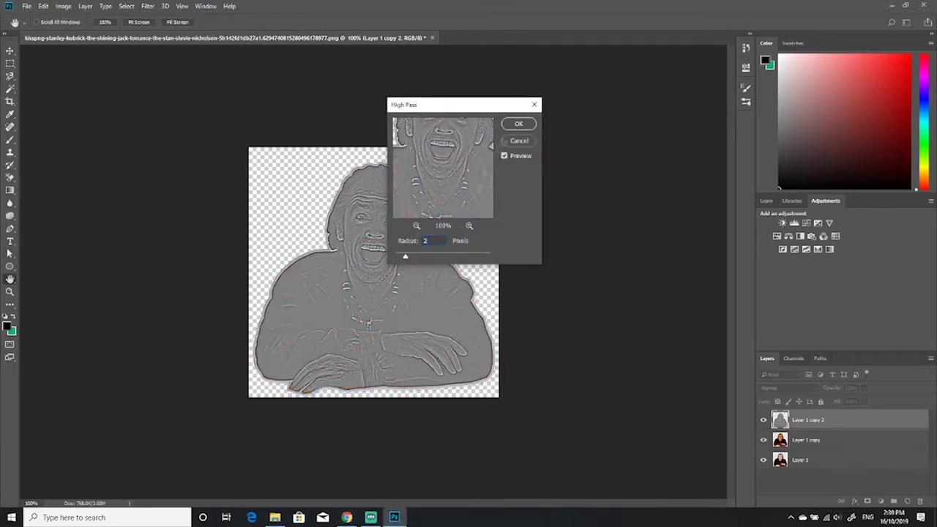
left_click(519, 124)
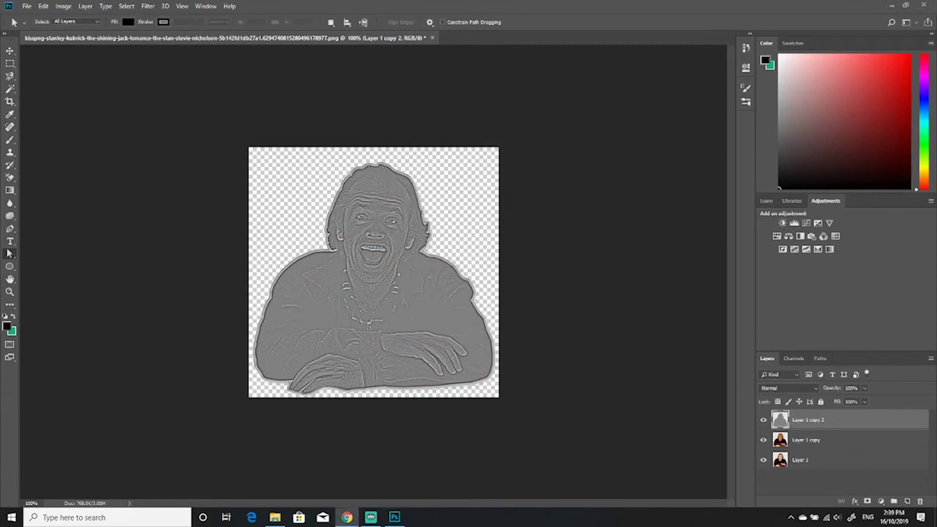
Blend the high-pass copy as Overlay and merge it down into the portrait.
left_click(787, 388)
left_click(791, 265)
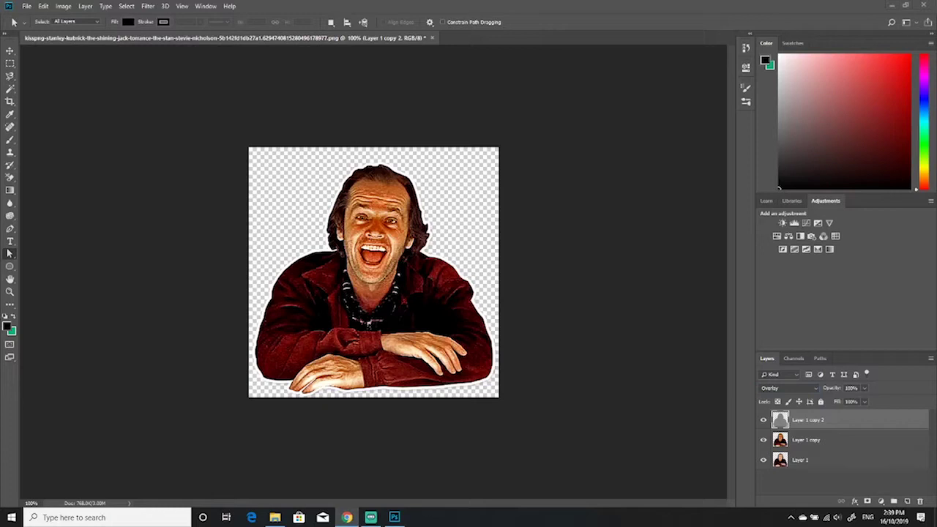
right_click(827, 441)
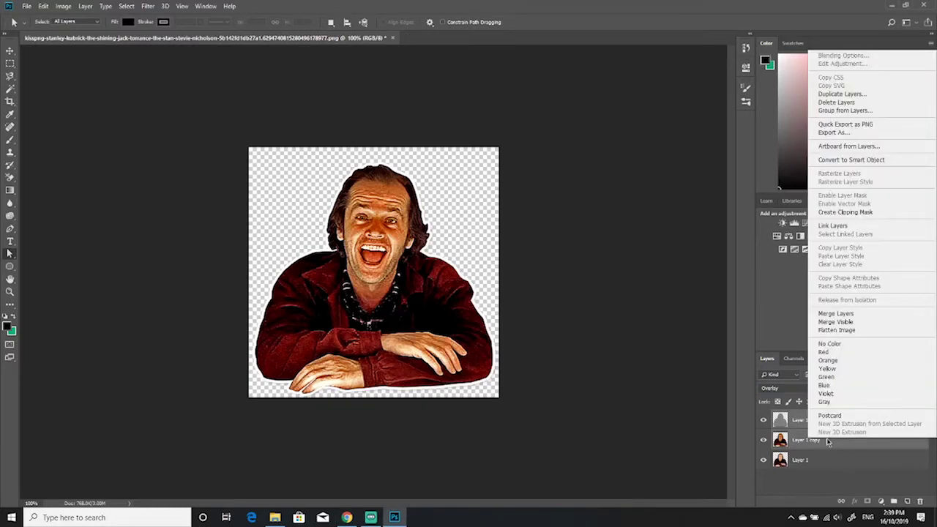
left_click(836, 314)
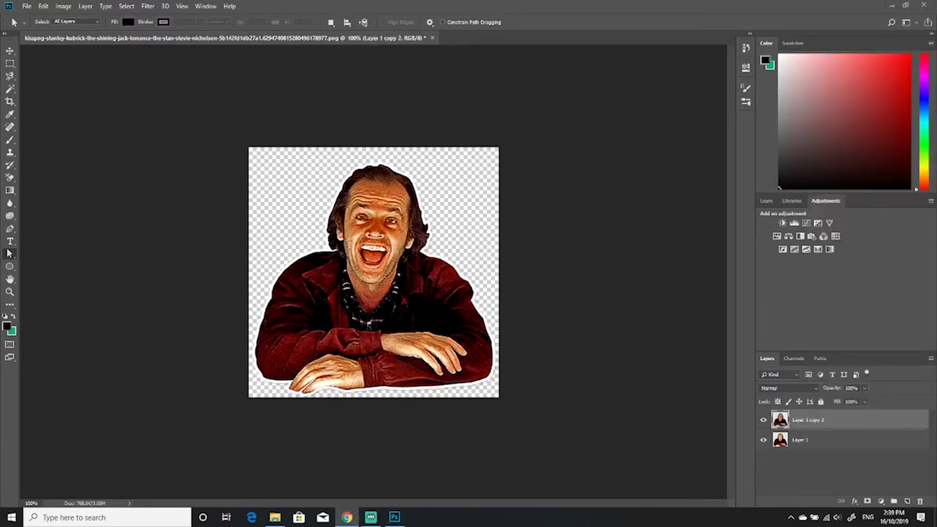
left_click(148, 6)
Try Unsharp Mask with a lowered amount and radius, then cancel it.
left_click(289, 219)
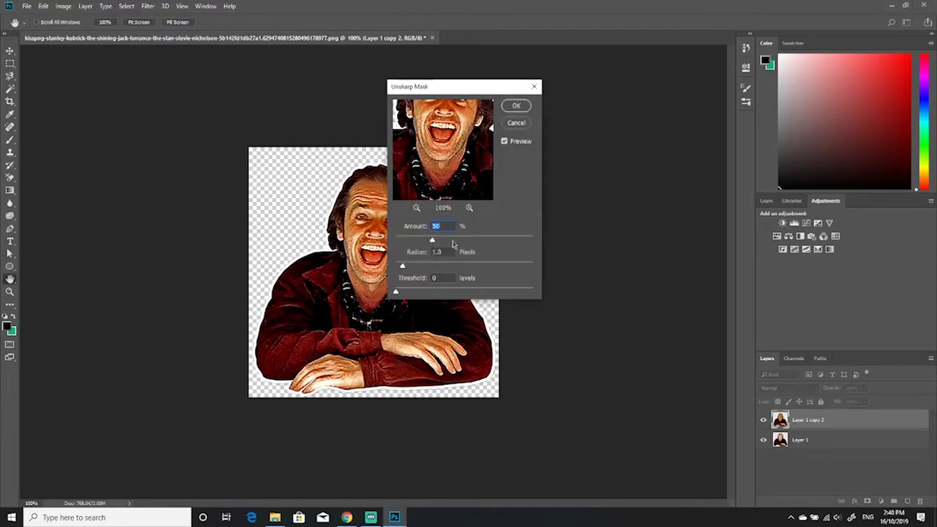
left_click_drag(432, 241, 395, 245)
mouse_move(402, 265)
left_mouse_down()
mouse_move(421, 275)
mouse_move(468, 271)
mouse_move(396, 269)
mouse_move(410, 269)
left_mouse_up()
key("shift+Tab")
key("Escape")
key("a")
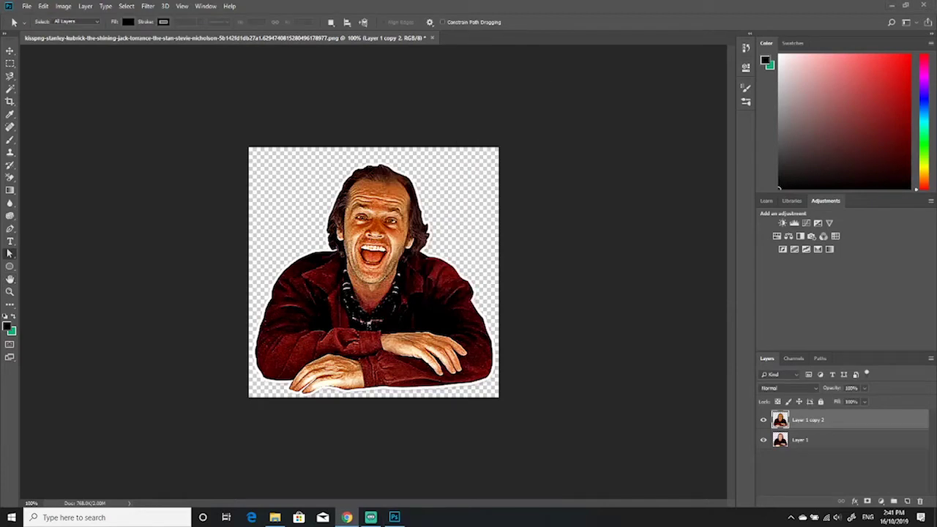
Apply the Diffuse stylize filter in Anisotropic mode.
left_click(148, 6)
left_click(293, 157)
left_click(403, 279)
left_click(516, 109)
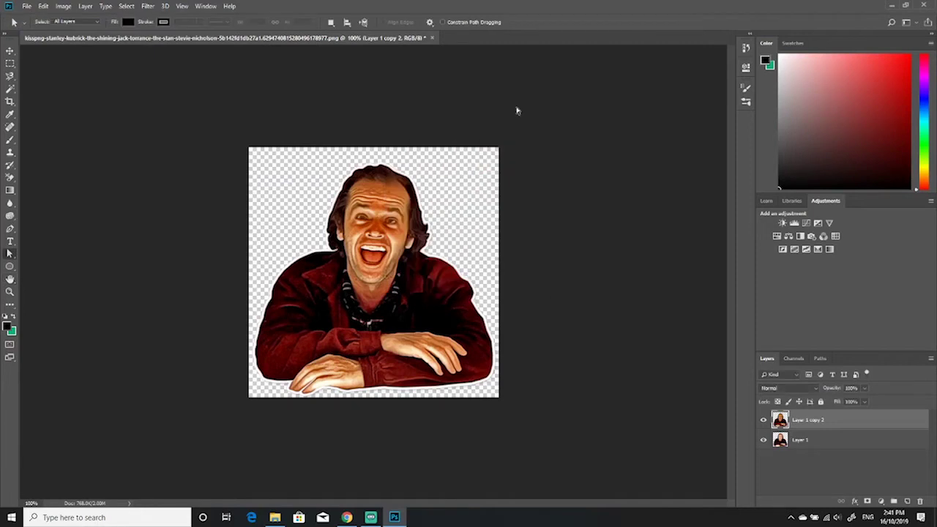
Rotate the canvas 90° clockwise three times, browsing the Stylize filters in between.
left_click(63, 6)
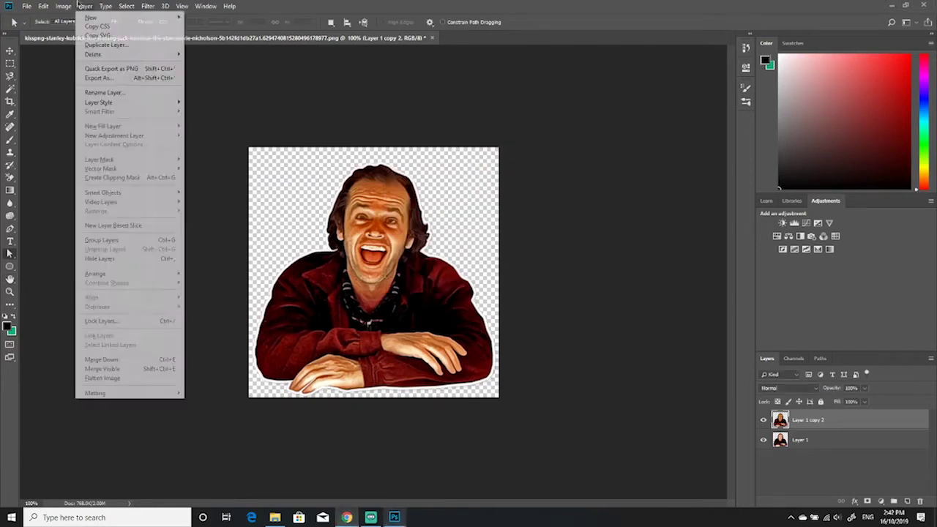
left_click(180, 109)
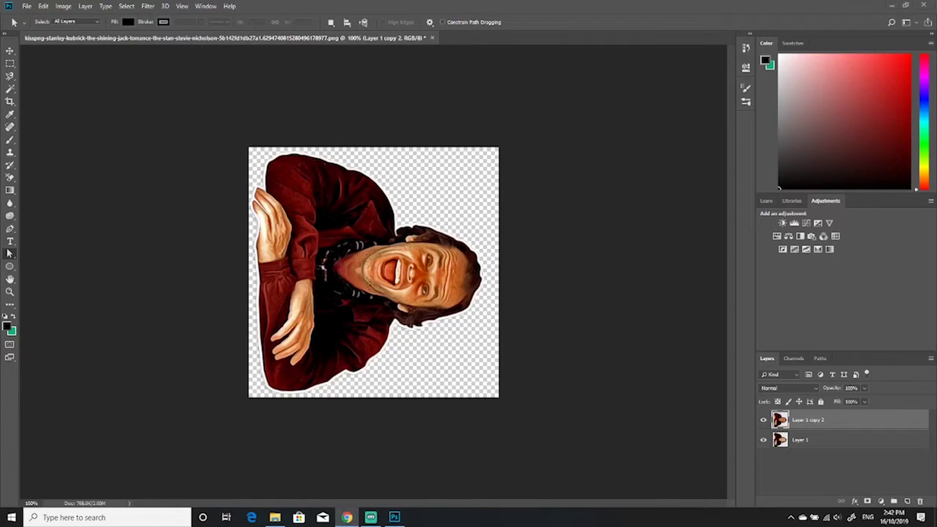
left_click(147, 5)
left_click(293, 217)
left_click(141, 6)
left_click(63, 6)
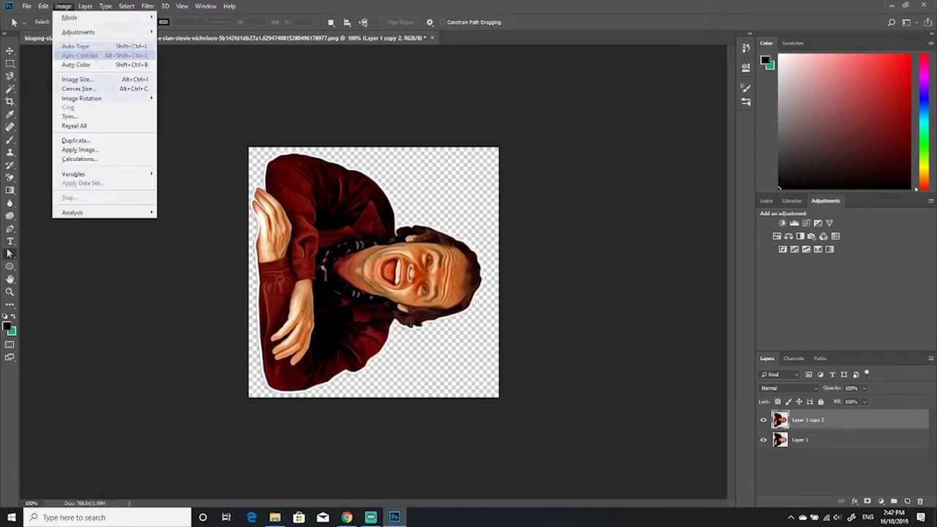
left_click(181, 107)
left_click(63, 5)
mouse_move(81, 98)
left_click(181, 107)
left_click(148, 6)
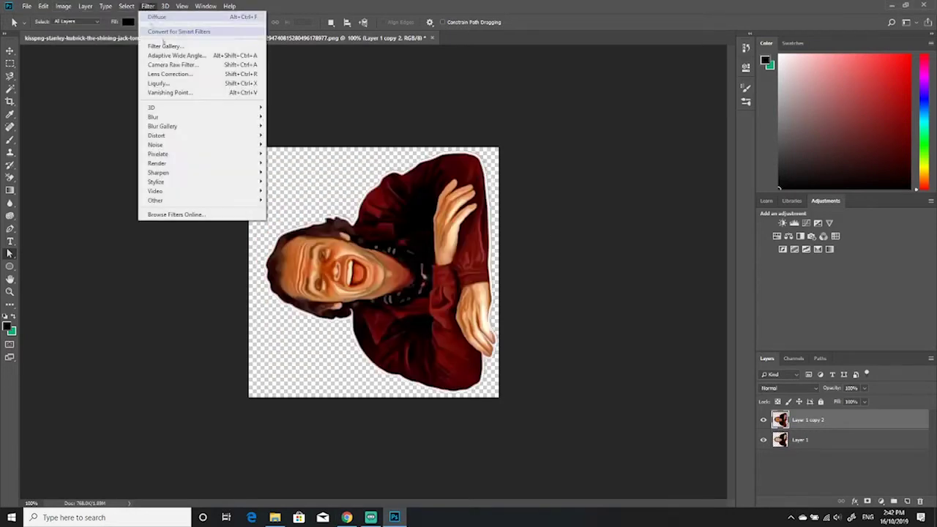
Undo the extra rotation and turn the portrait back upright.
left_click(63, 6)
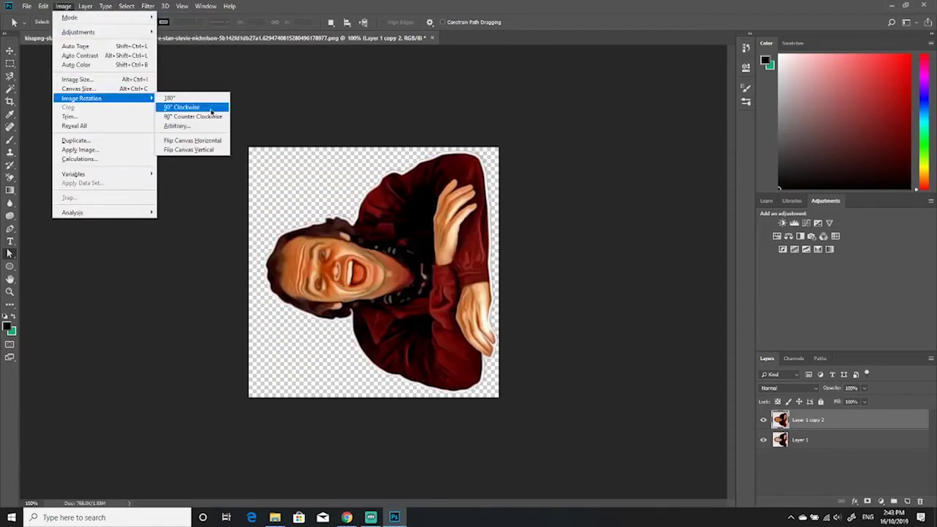
left_click(211, 110)
left_click(148, 6)
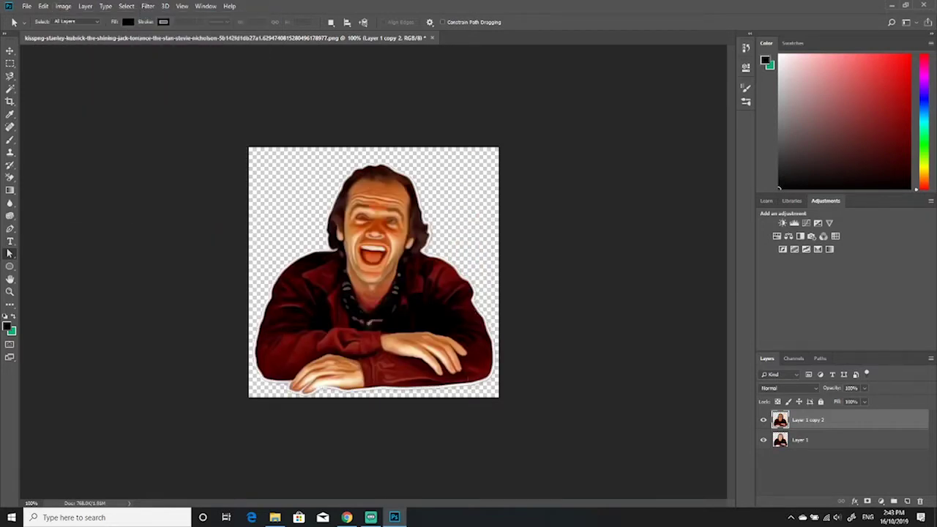
left_click(27, 6)
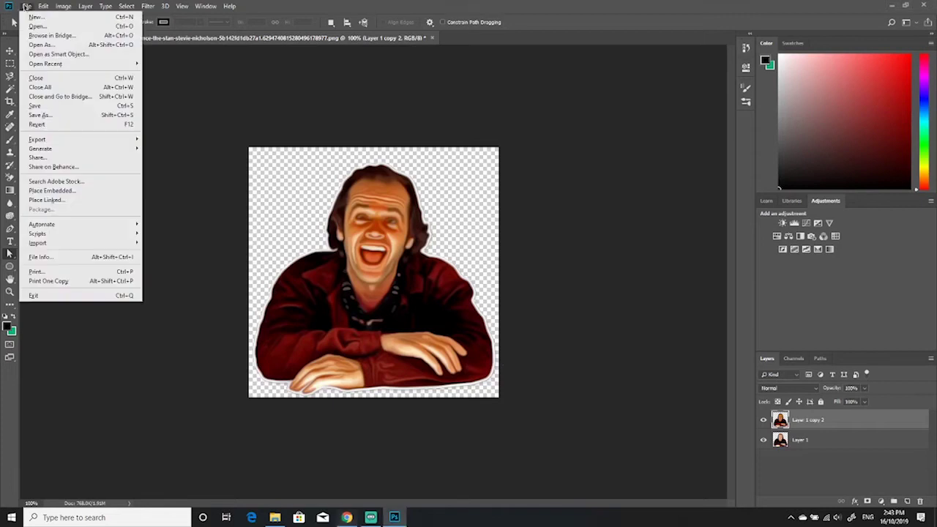
left_click(44, 6)
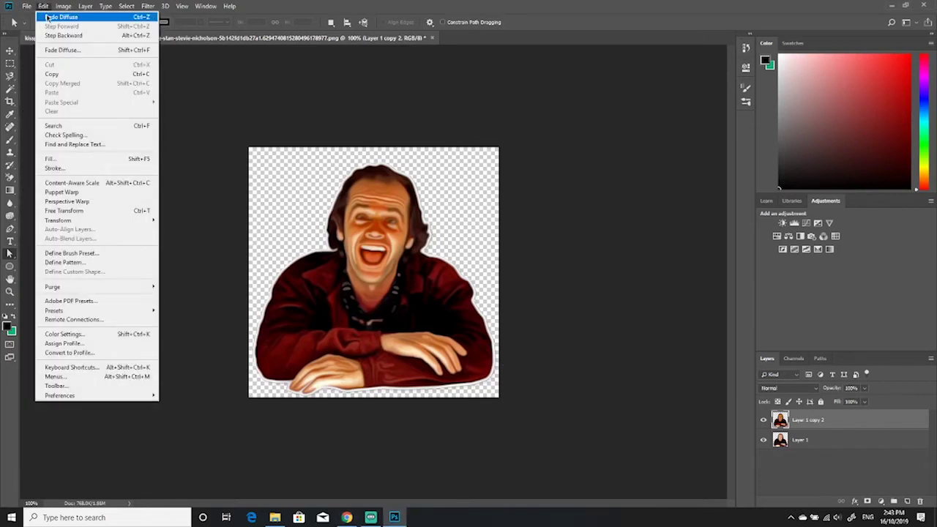
left_click(63, 35)
left_click(63, 6)
left_click(194, 107)
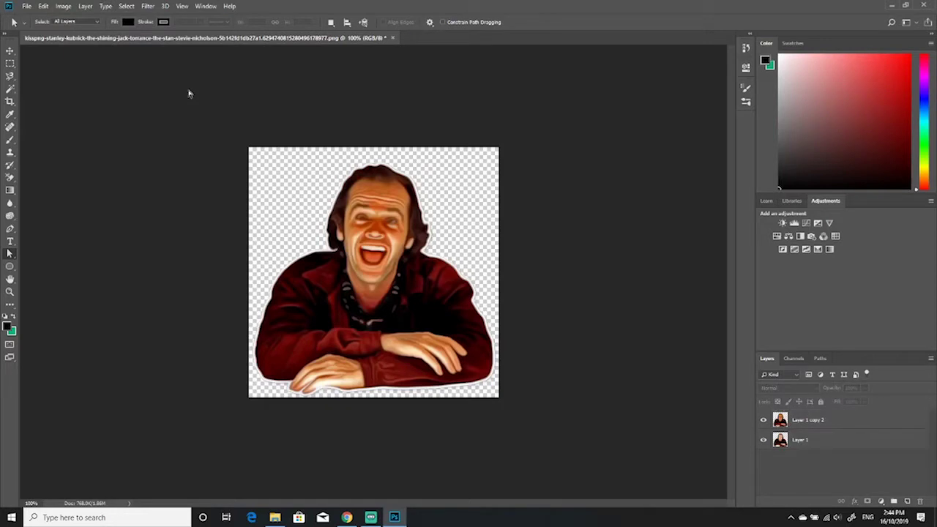
On Layer 1 copy 2, set Reduce Noise to strength 10, preserve details 0, colour noise 50, sharpen 100%.
key("alt+Tab")
left_click(842, 422)
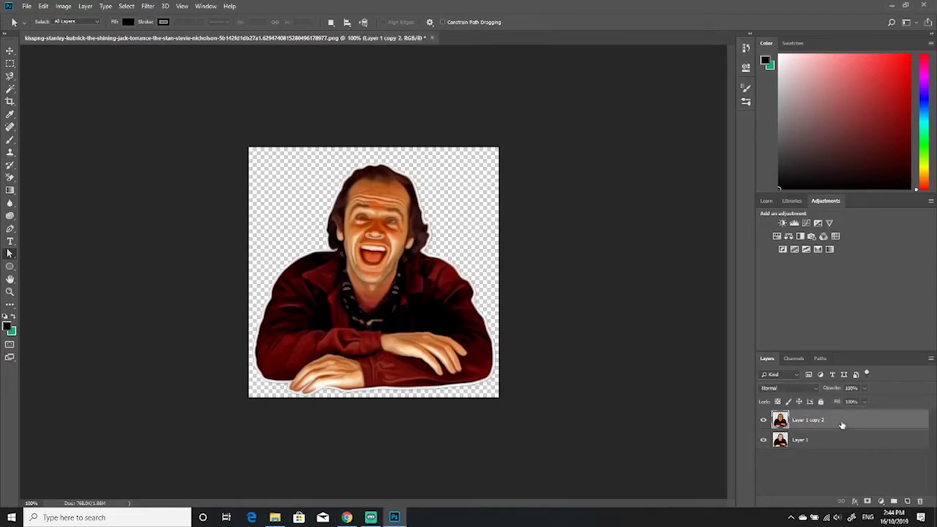
left_click(148, 6)
mouse_move(155, 144)
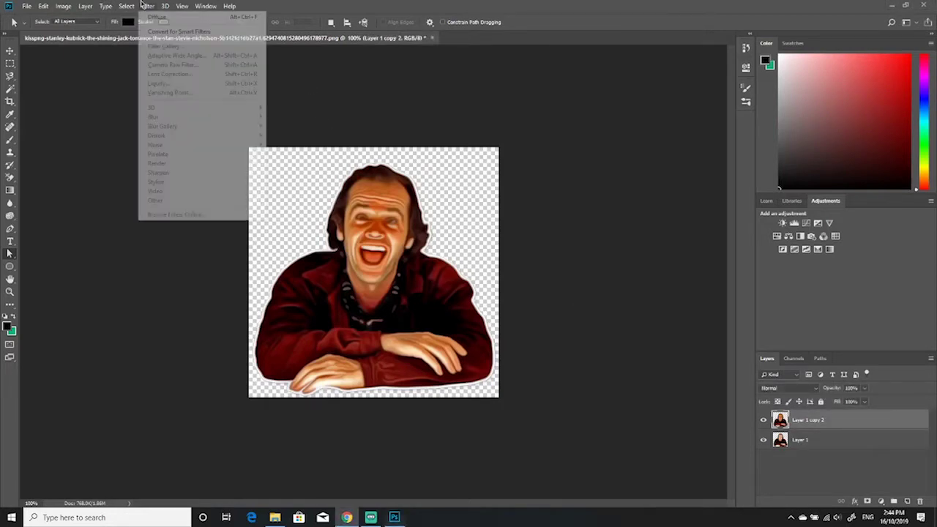
left_click(293, 180)
key("alt+Tab")
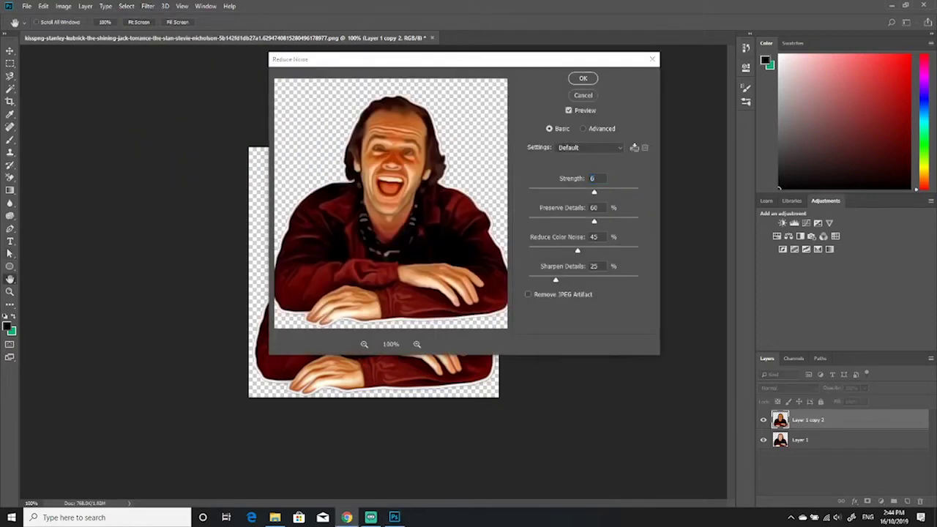
left_click_drag(594, 193, 638, 192)
left_click_drag(594, 221, 528, 222)
left_click_drag(578, 251, 528, 251)
left_click_drag(557, 282, 659, 282)
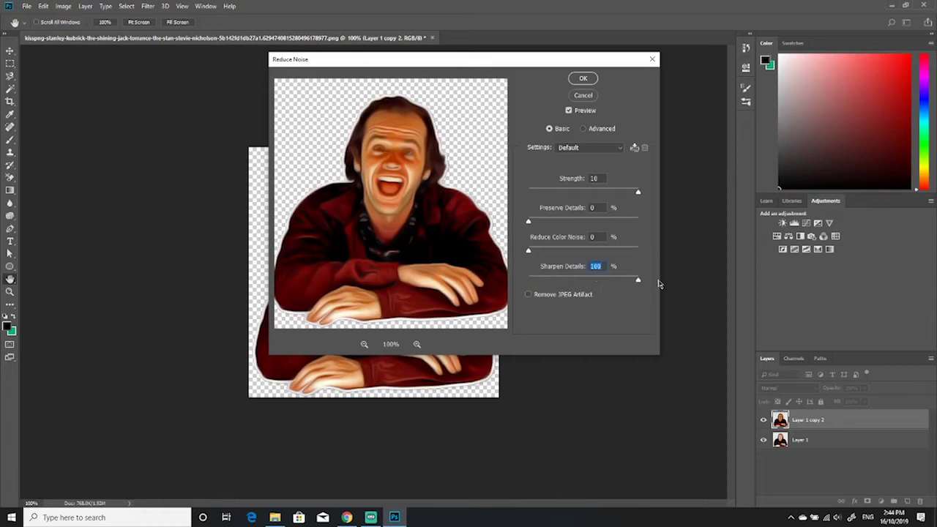
left_click_drag(528, 251, 583, 251)
mouse_move(528, 221)
left_mouse_down()
mouse_move(584, 225)
mouse_move(528, 224)
left_mouse_up()
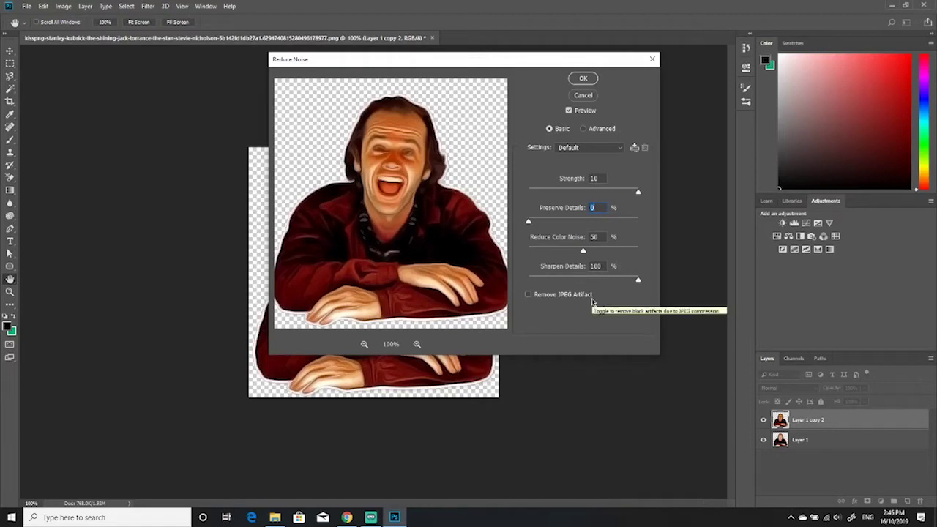
Apply Reduce Noise, then Unsharp Mask at 90% amount, 2.0-pixel radius, threshold 0.
left_click(583, 77)
left_click(147, 6)
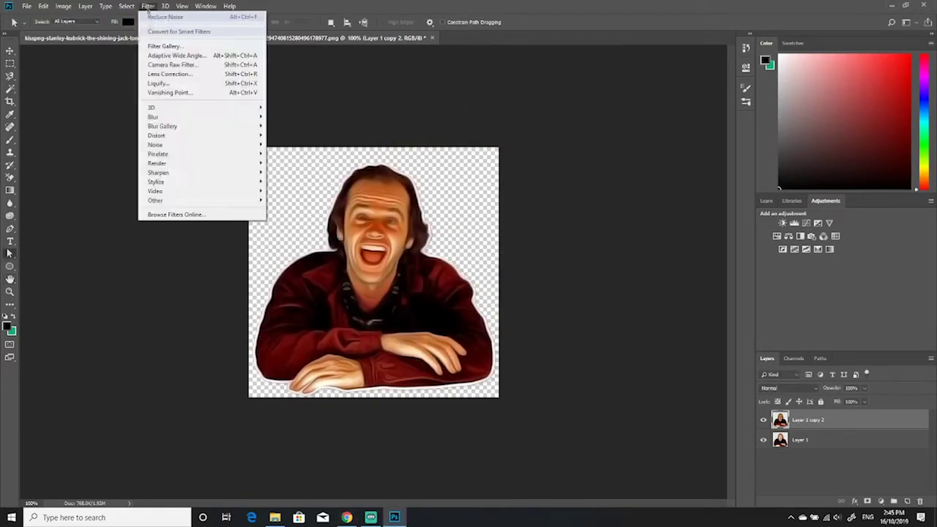
left_click(293, 219)
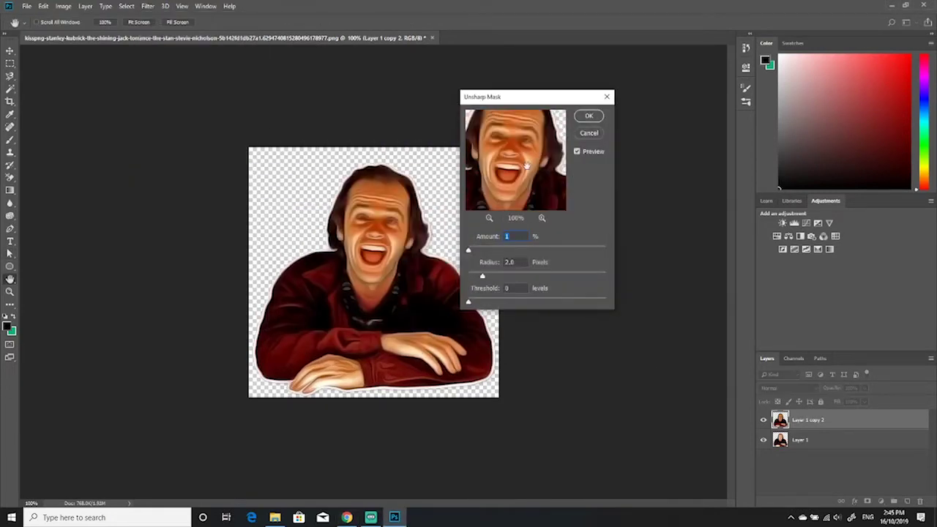
mouse_move(486, 250)
left_mouse_down()
mouse_move(542, 251)
mouse_move(469, 252)
mouse_move(505, 251)
left_mouse_up()
left_click(347, 518)
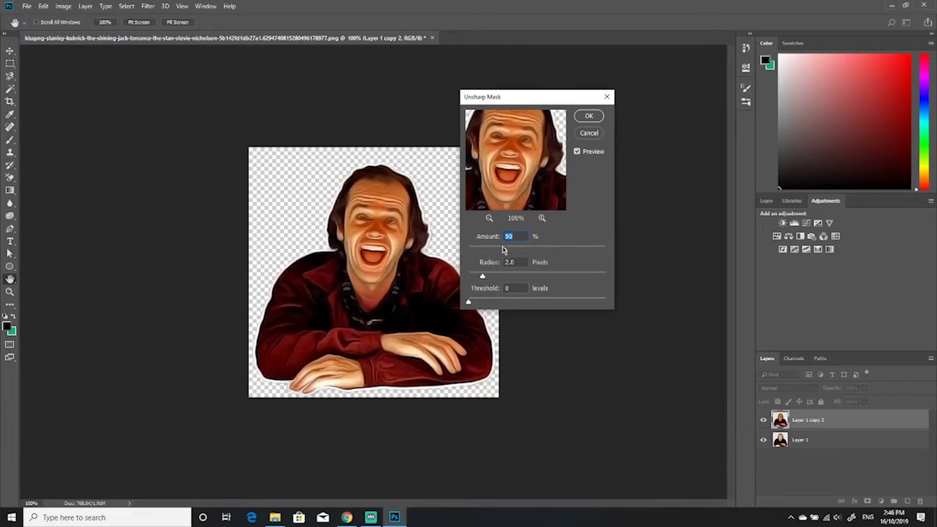
left_click(592, 122)
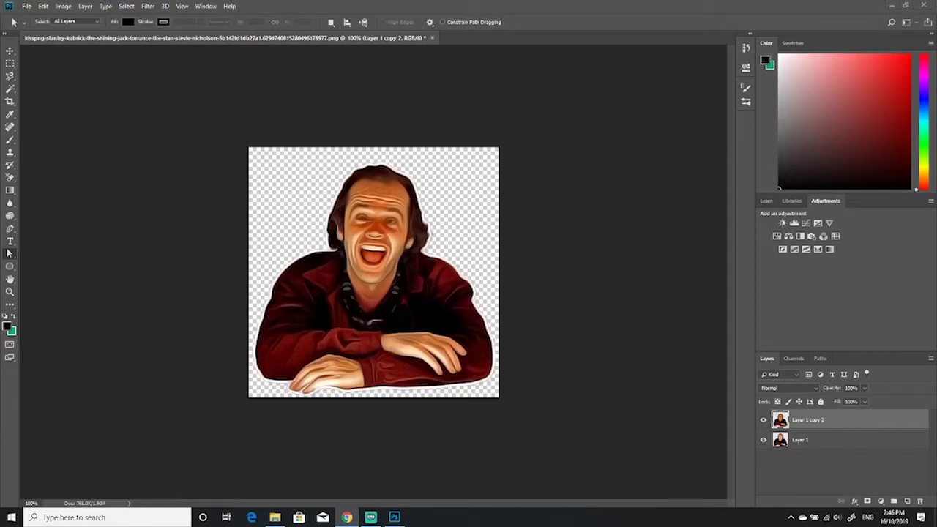
Name the sharpened top layer 'Oil Painting' and duplicate it with Ctrl+J.
right_click(819, 422)
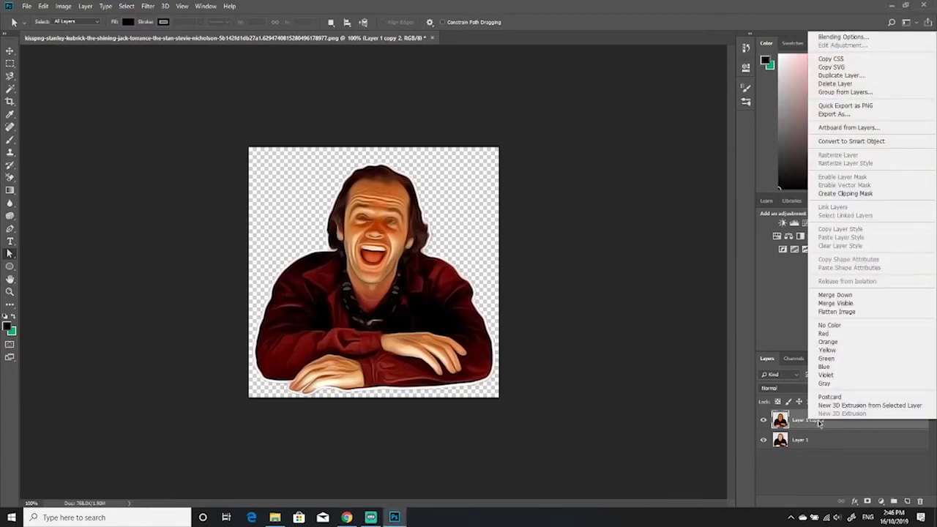
left_click(813, 421)
double_click(806, 420)
type("Oil Painting")
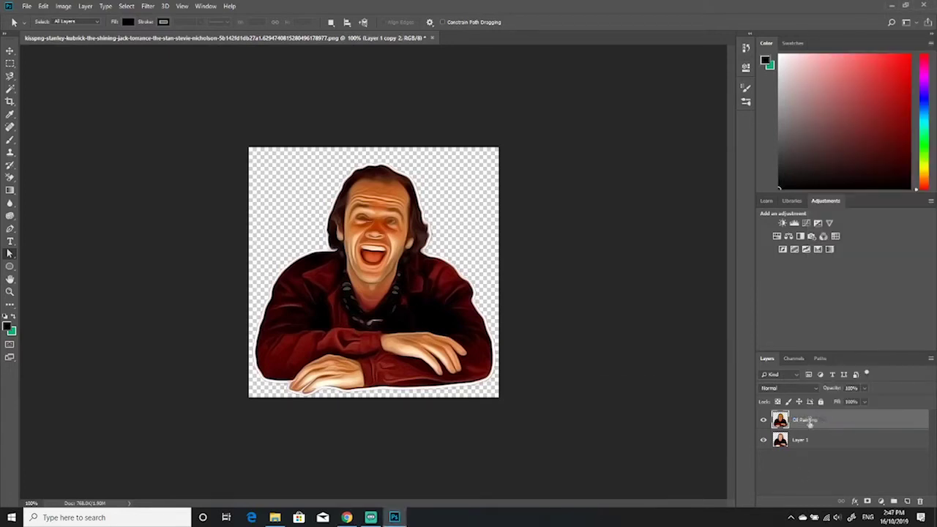
key("Return")
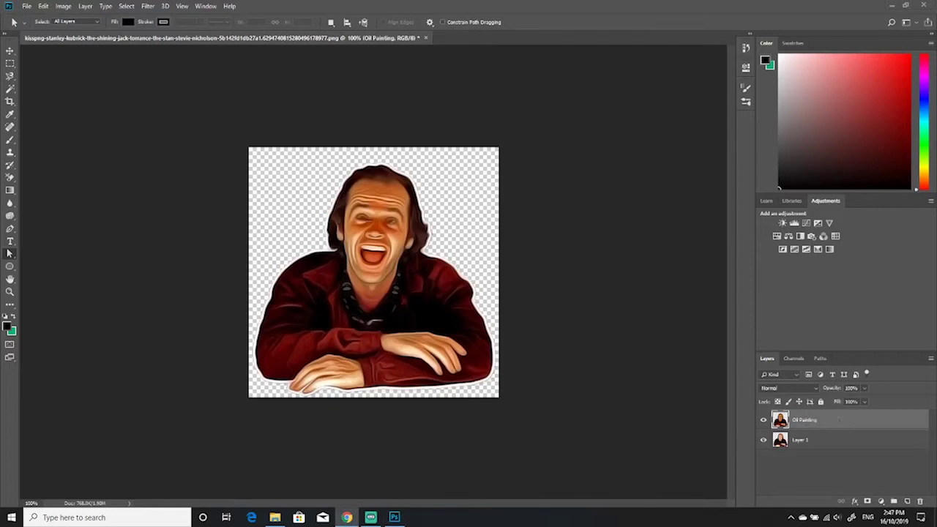
key("ctrl+j")
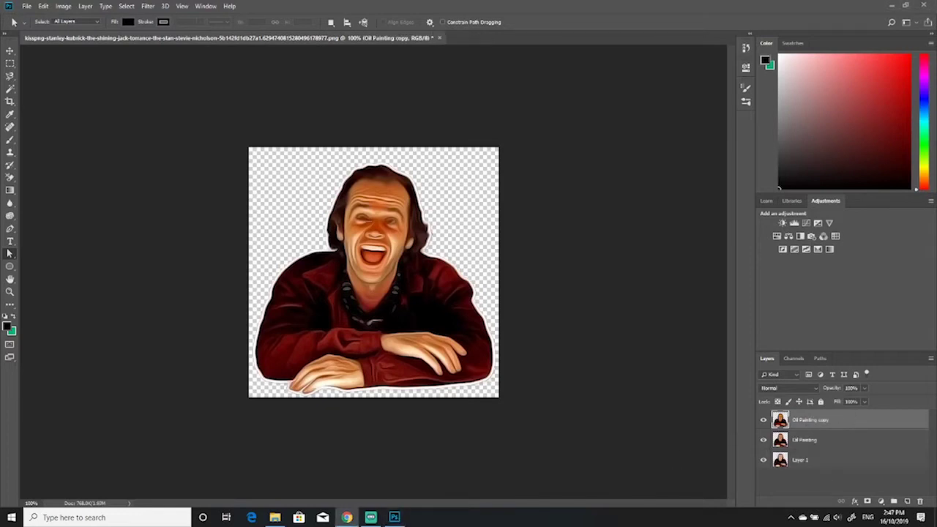
left_click(147, 6)
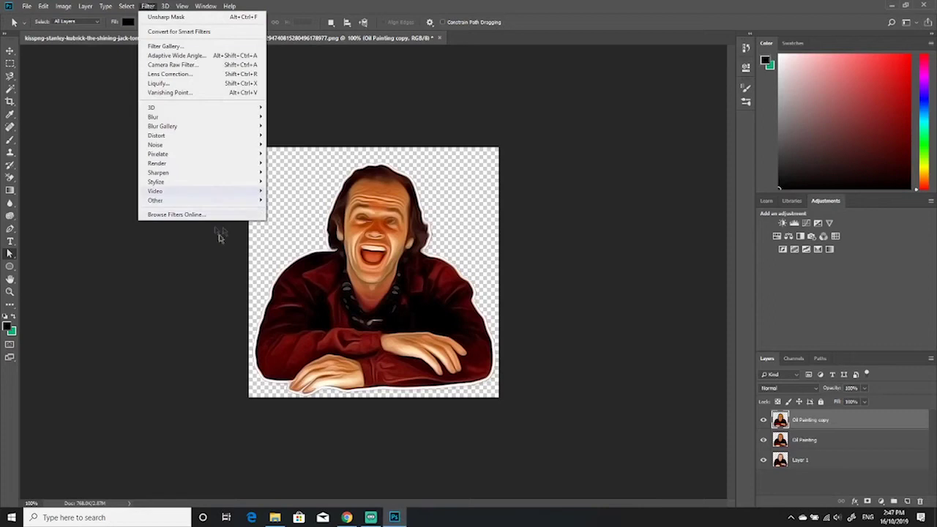
Apply a 2.0-pixel High Pass to the copy, blend it as Overlay, and name it 'Details'.
mouse_move(156, 200)
left_click(289, 210)
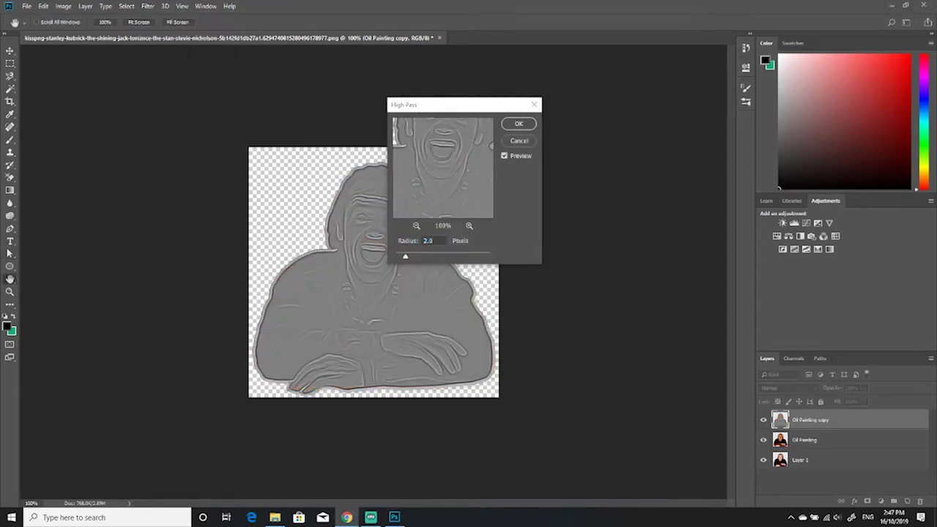
left_click(519, 123)
left_click(789, 388)
left_click(782, 264)
double_click(810, 419)
type("Details")
key("Return")
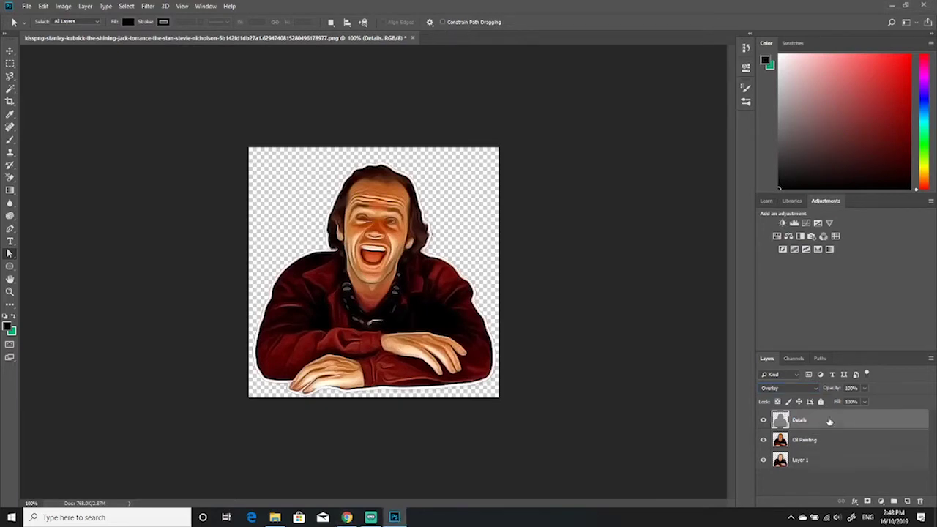
Stamp all visible layers into a new layer named 'Tone' at about 19% opacity.
key("ctrl+alt+shift+e")
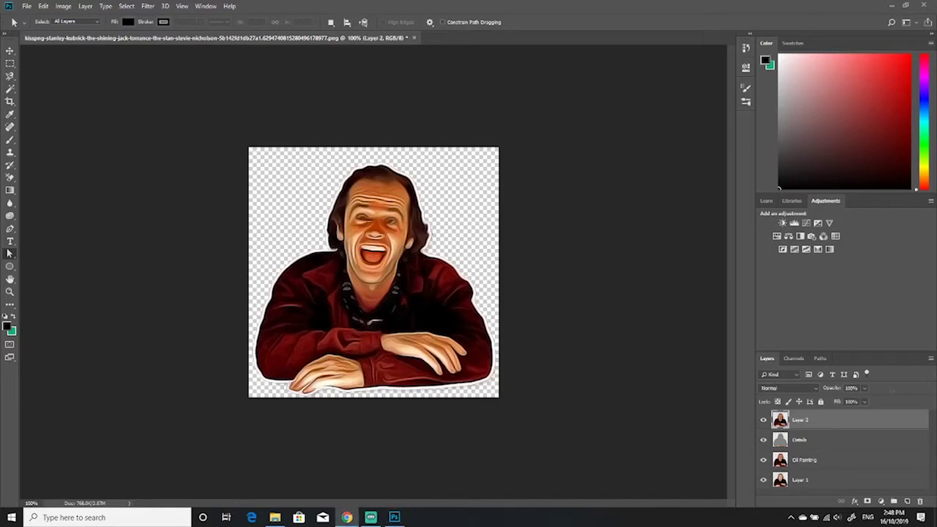
type("Tone")
key("Return")
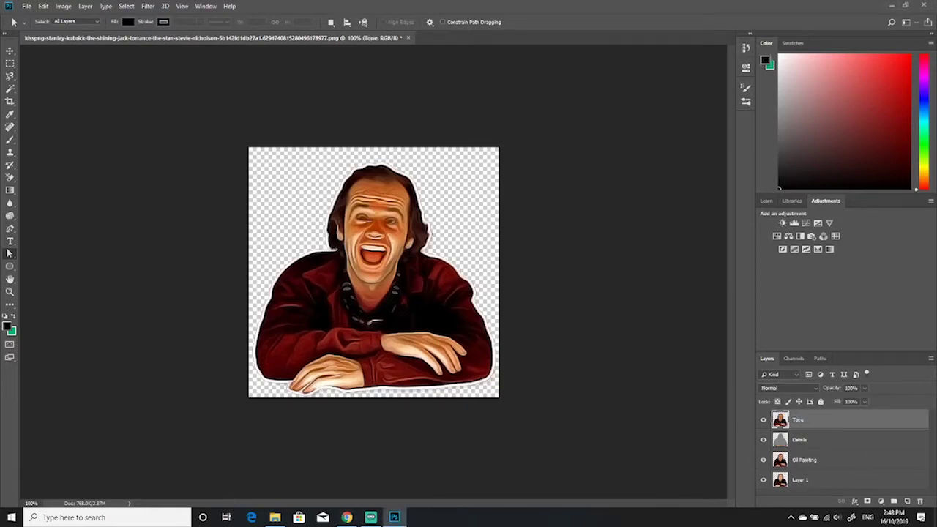
left_click(63, 5)
left_click(85, 49)
left_click(864, 389)
mouse_move(868, 401)
left_mouse_down()
mouse_move(829, 402)
mouse_move(870, 402)
left_mouse_up()
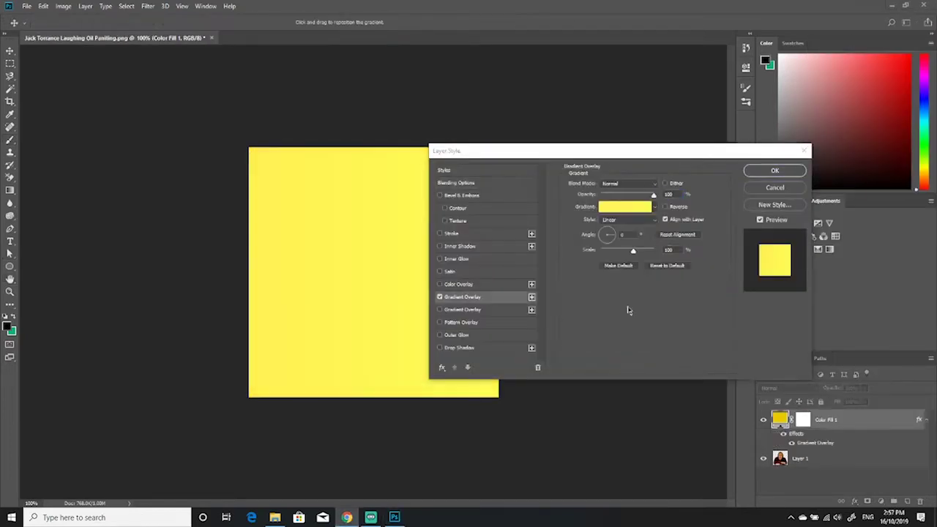
Set the yellow fill's Gradient Overlay to Soft Light, Radial style, reversed.
left_click(626, 183)
left_click(623, 309)
left_click(665, 207)
left_click(626, 220)
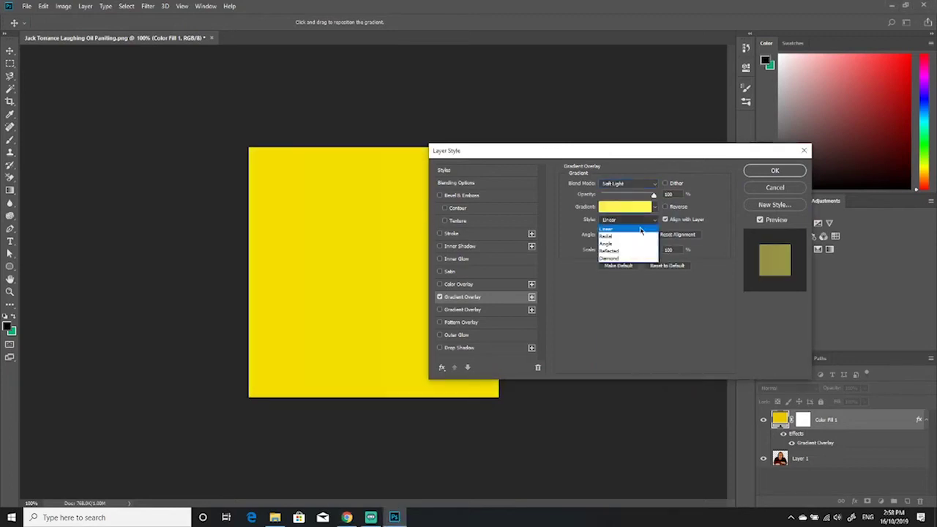
left_click(611, 236)
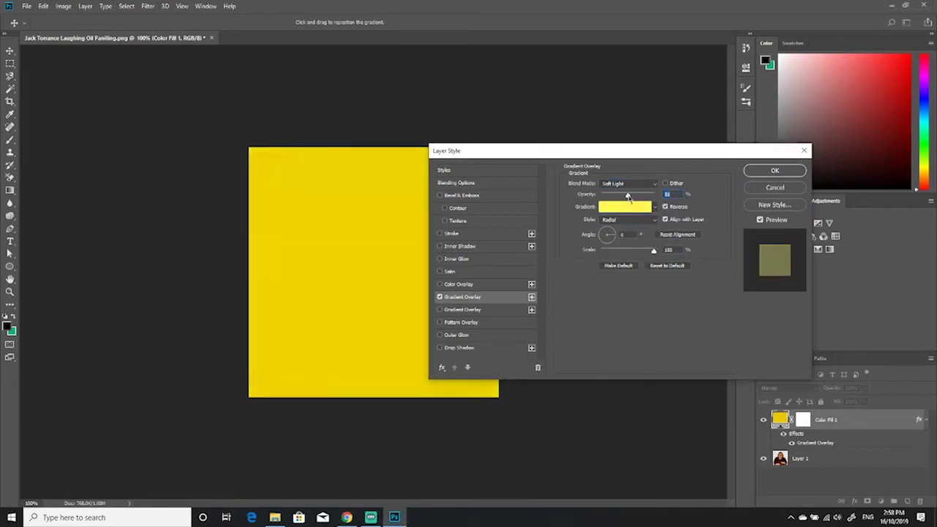
left_click(772, 171)
Dismiss the rasterize warning and place a copy of Layer 1 above Color Fill 1.
key("Escape")
key("a")
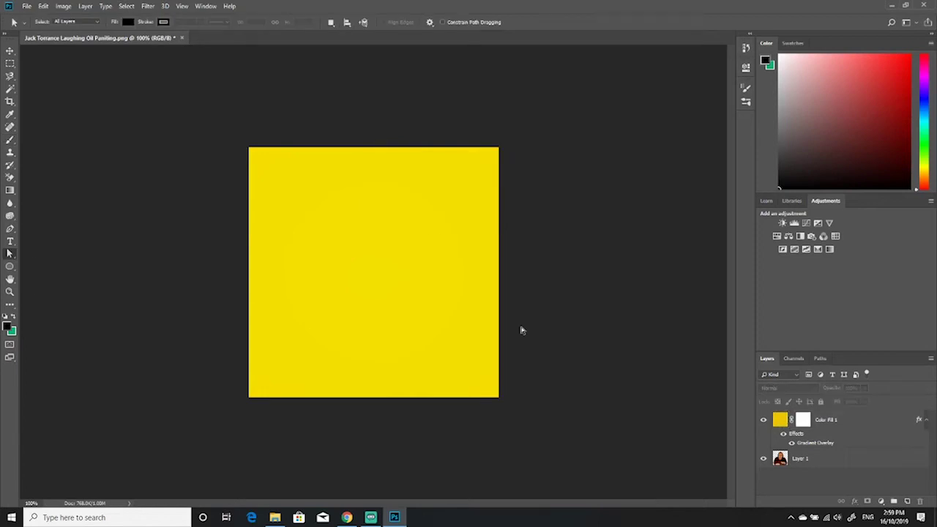
left_click_drag(801, 458, 828, 418)
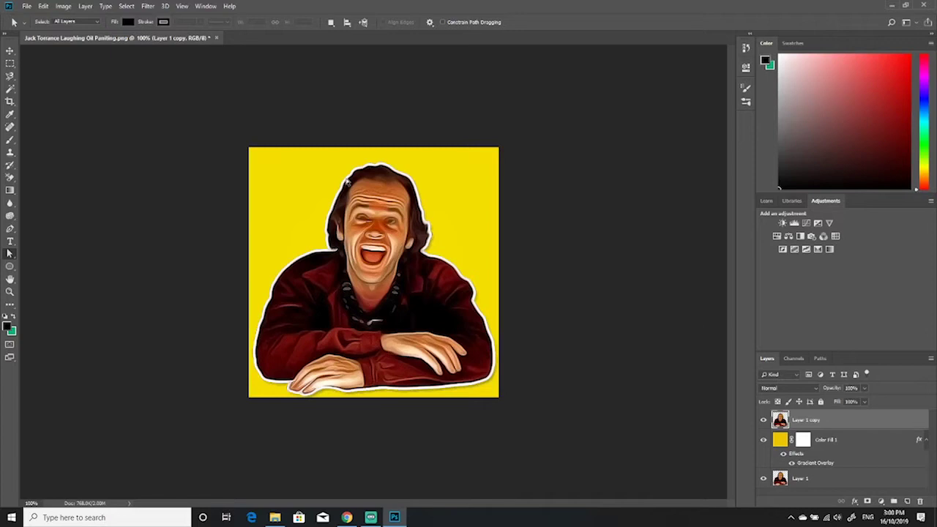
Fit the view and trace a magnetic lasso selection around the figure.
left_click(346, 517)
key("ctrl+0")
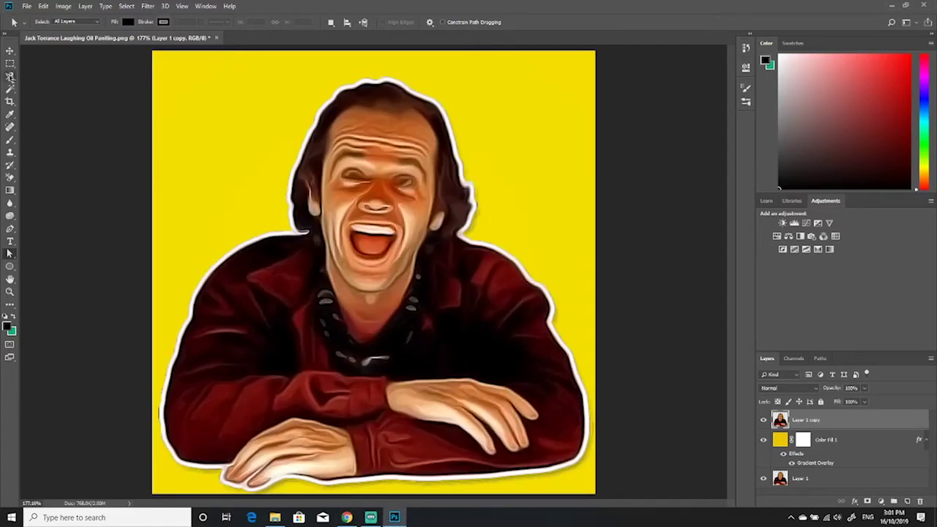
key("l")
left_click(439, 474)
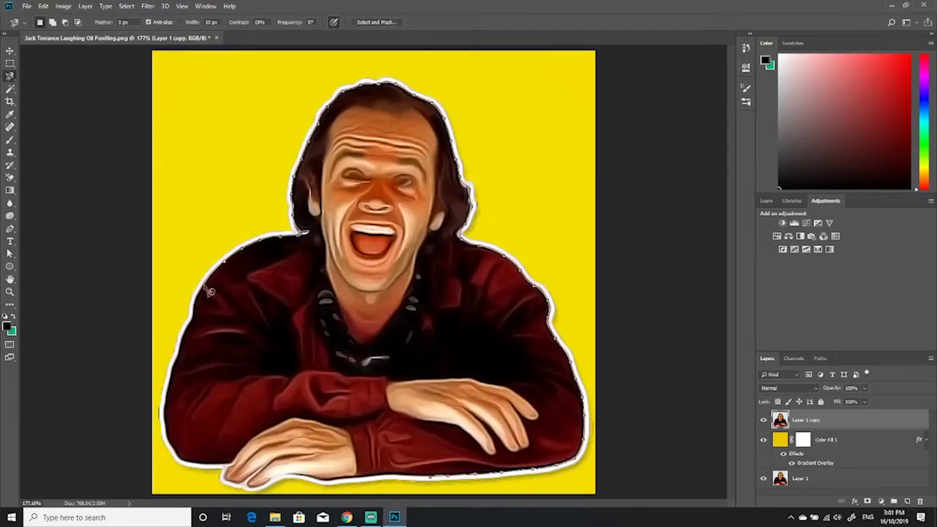
left_click(438, 474)
key("Delete")
key("ctrl+z")
Mask the portrait copy to the figure selection and trace the left hand's lower edge.
left_click(764, 440)
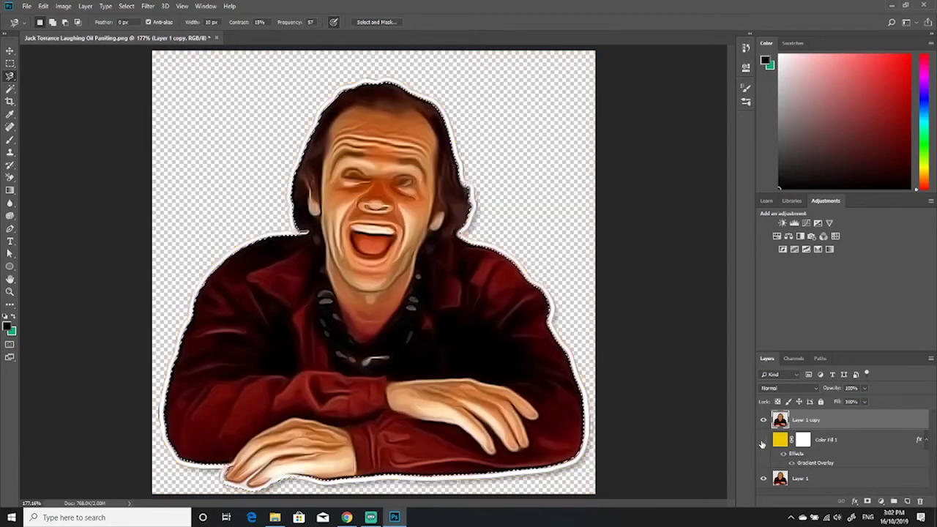
left_click(881, 502)
left_click(764, 439)
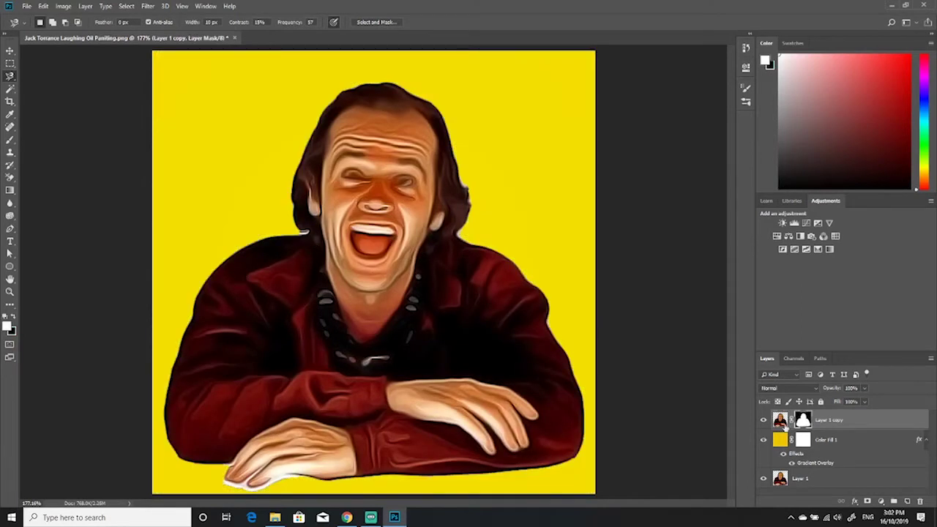
left_click(781, 421)
left_click(227, 485)
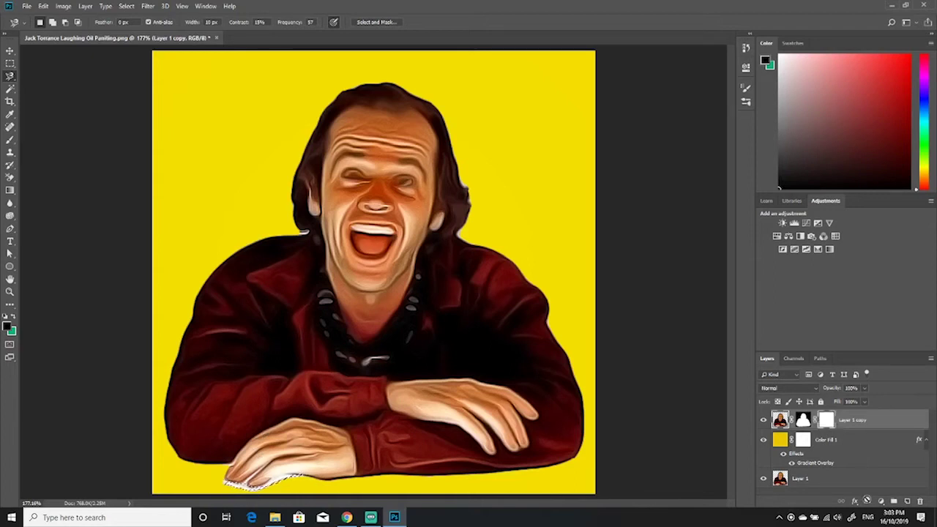
Target the figure's layer mask and pick the Brush tool to paint under the left hand.
left_click(803, 420, "ctrl")
key("a")
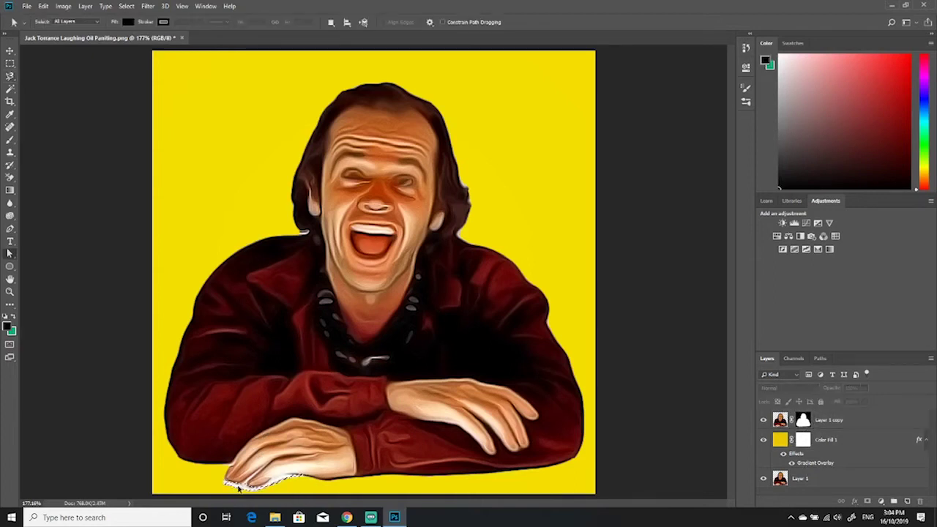
left_click(804, 421)
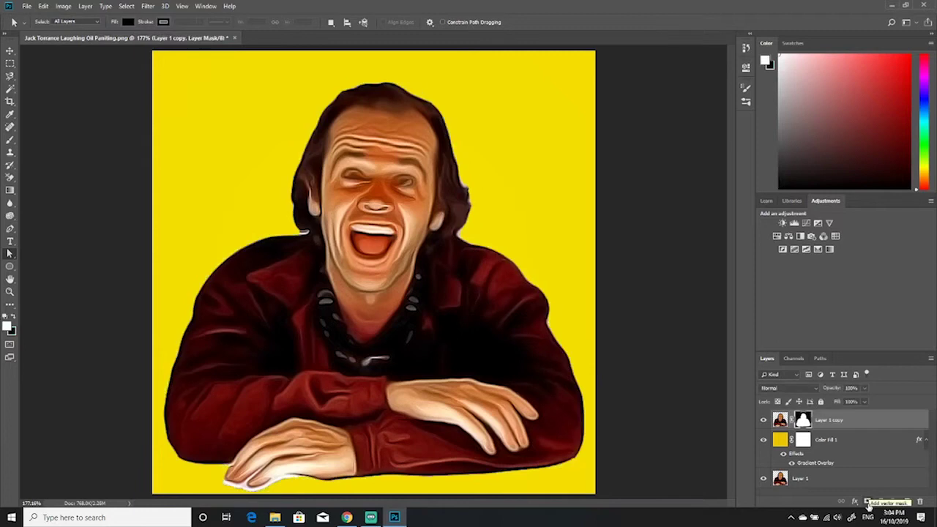
left_click(8, 141)
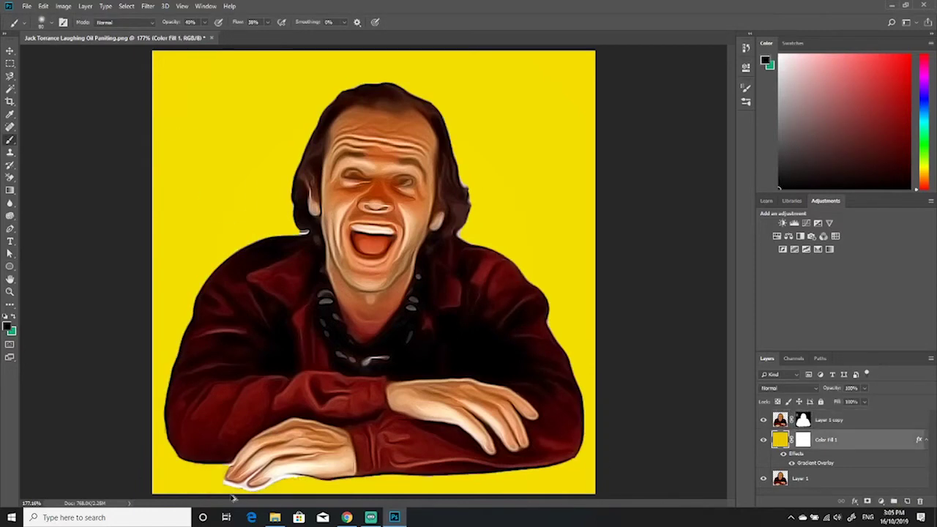
left_click(803, 420, "ctrl")
left_click(10, 253)
scroll(330, 296, "down", 3)
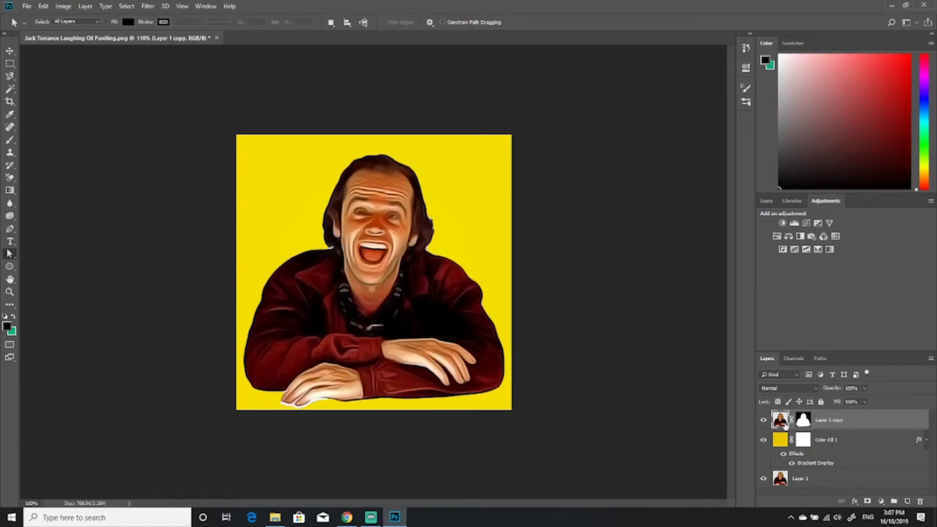
Scale the laughing man on Layer 1 copy to about 75% and move him toward the canvas centre.
left_click(10, 51)
key("ctrl+t")
left_click_drag(512, 407, 440, 329)
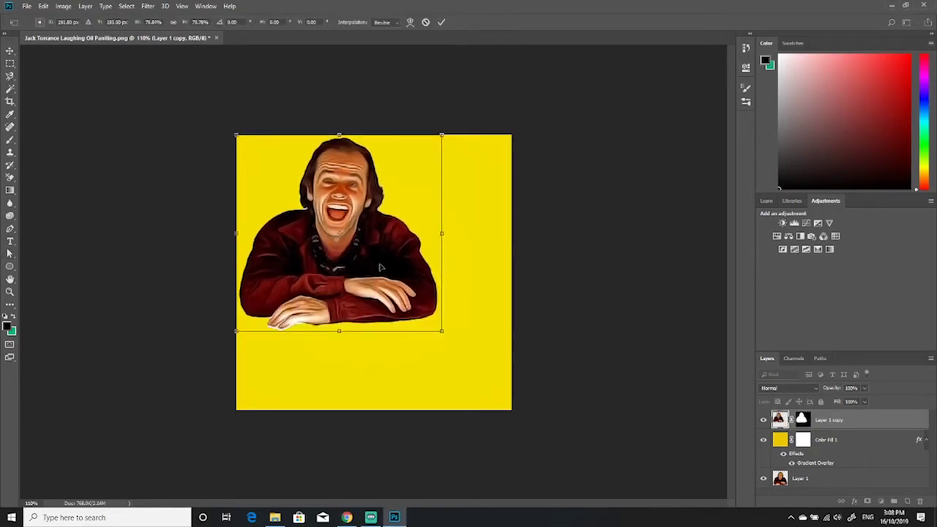
left_click_drag(337, 235, 372, 240)
key("Return")
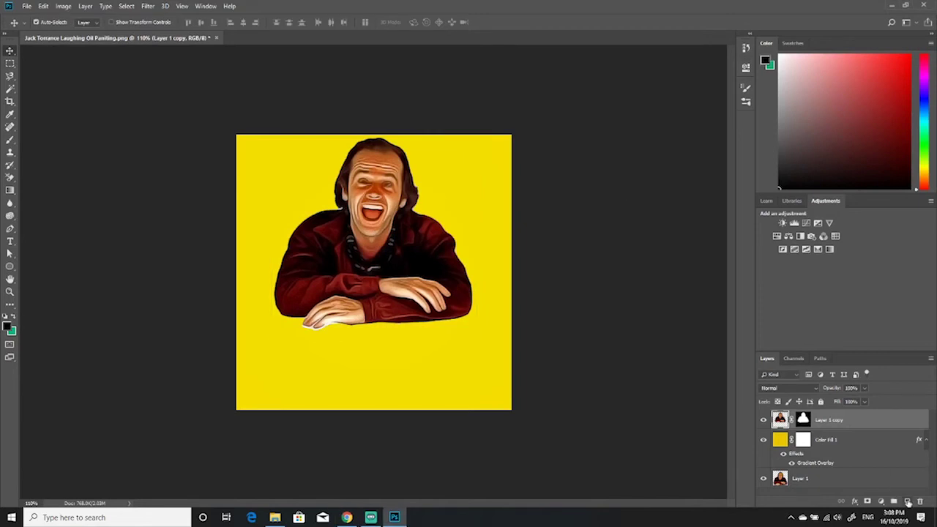
Add an empty Layer 2 beneath the figure and choose a brush from the Spray Drips folder.
left_click(908, 503, "ctrl")
key("b")
left_click(44, 22)
key("Return")
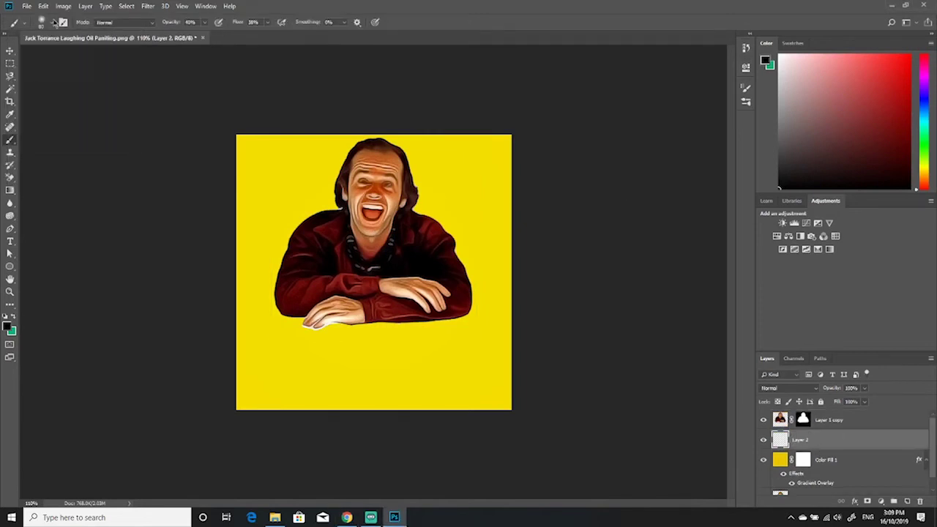
left_click(63, 22)
left_click(613, 84)
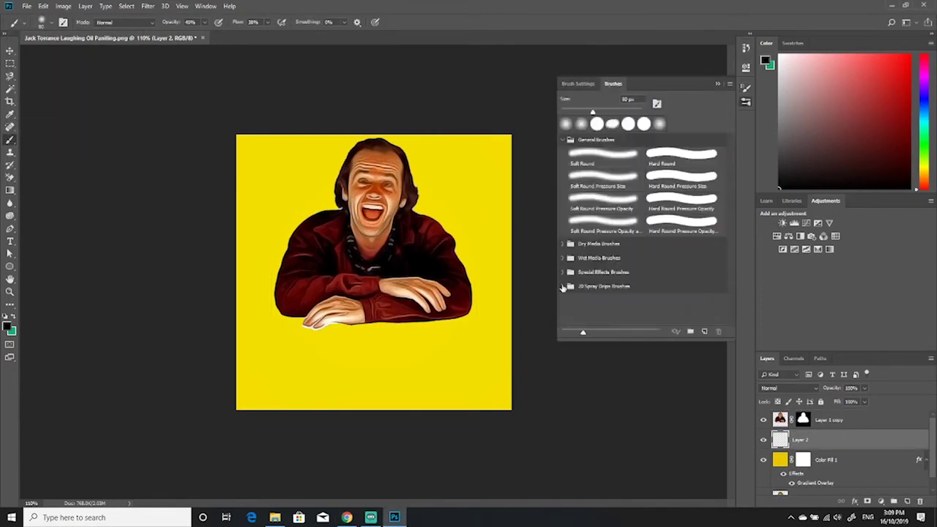
left_click(562, 287)
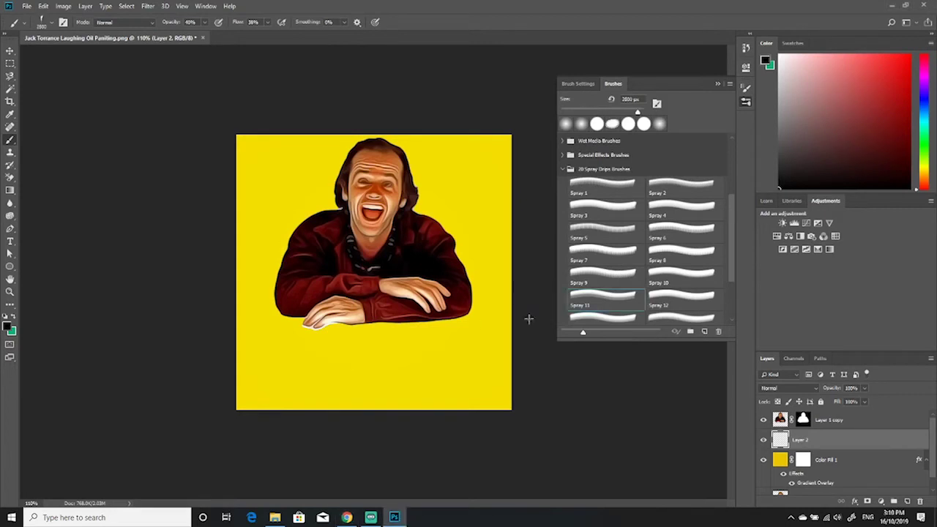
left_click(528, 319)
Pick a spray drip preset, set the paint colour to dark red, and hide the yellow fill.
right_click(10, 139)
left_click(44, 22)
key("Return")
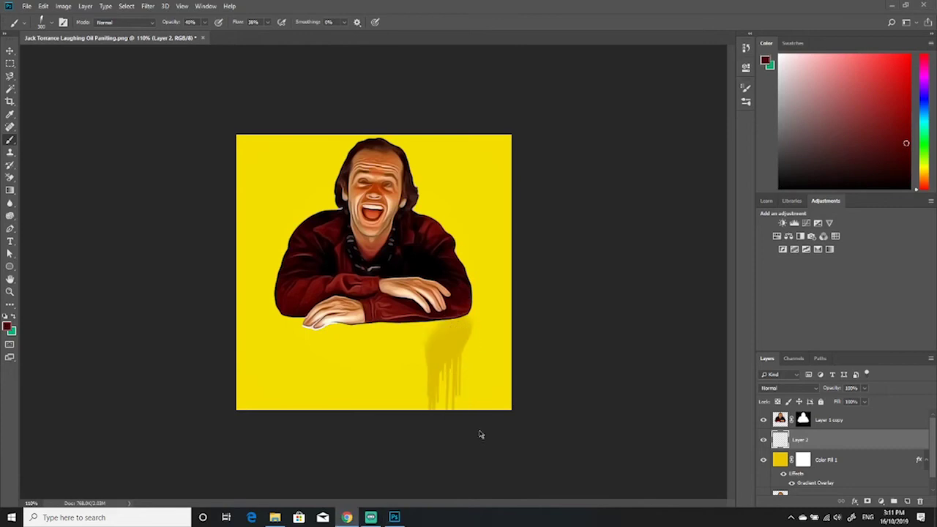
left_click(44, 22)
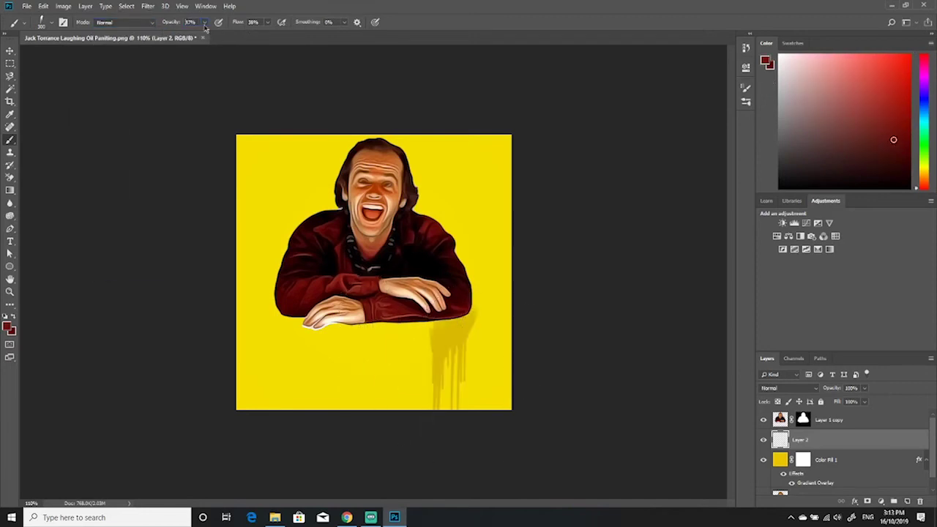
left_click(763, 460)
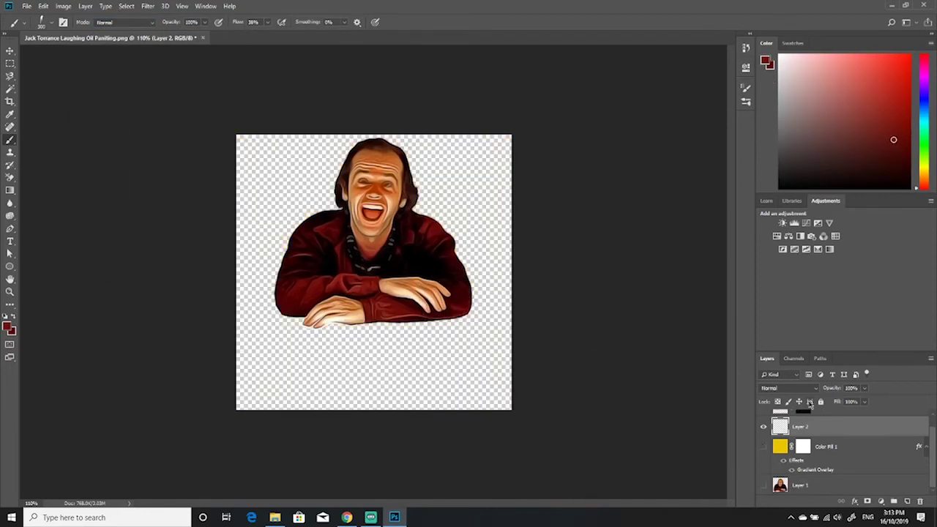
Show the yellow background again and select the Spray 8 drip brush.
left_click(50, 24)
double_click(68, 152)
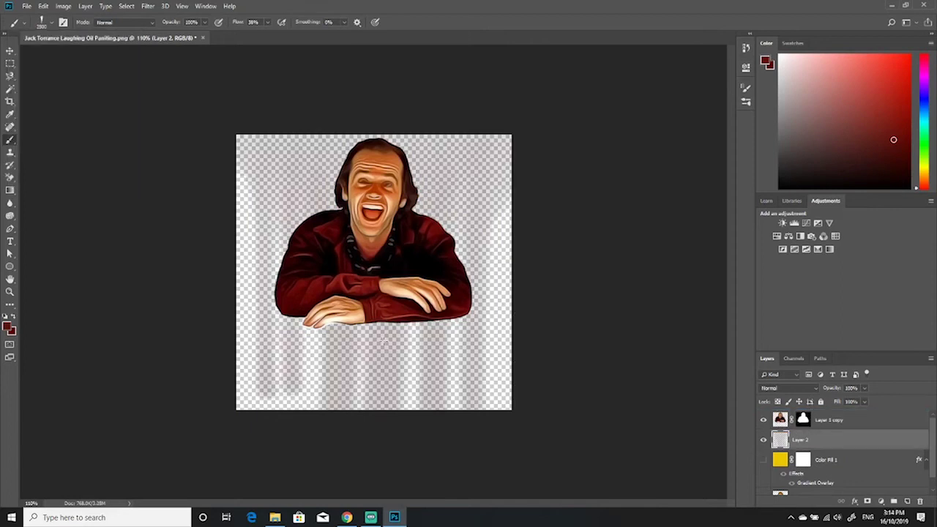
left_click(763, 459)
left_click(49, 24)
scroll(74, 149, "down", 5)
scroll(74, 149, "down", 1)
left_click(57, 131)
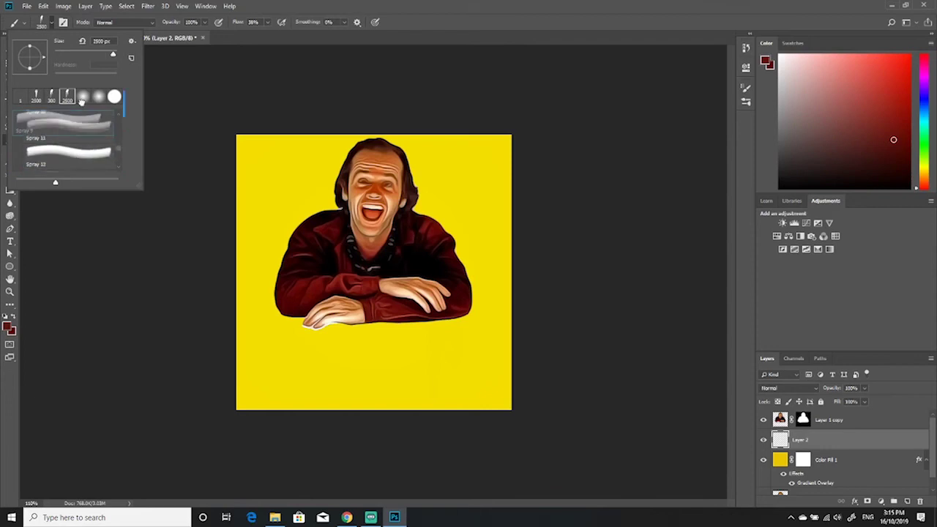
left_click(379, 288)
left_click(461, 199)
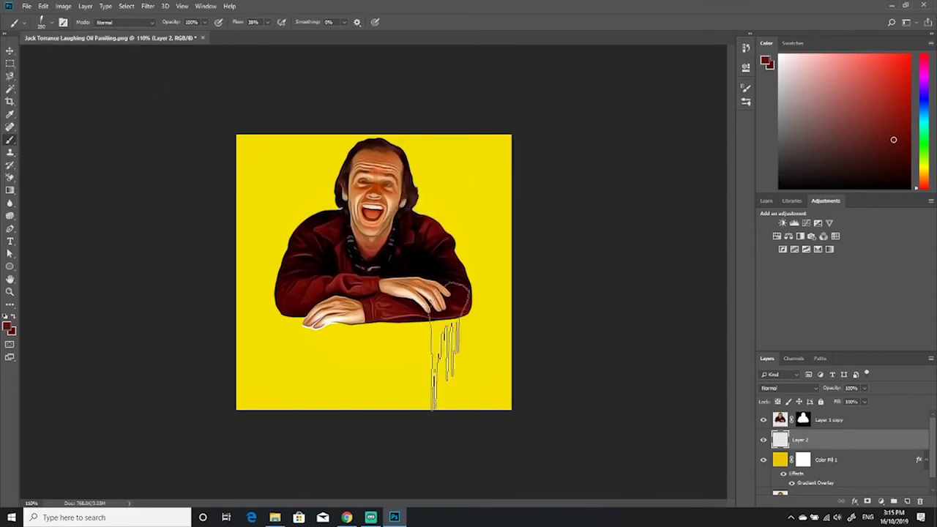
Try red drips below the right arm, then set a darker red foreground colour.
left_click(503, 350)
key("ctrl+z")
left_click(455, 350)
key("ctrl+z")
left_click(446, 301, "alt")
key("ctrl+z")
key("ctrl+z")
left_click(8, 326)
left_click_drag(418, 186, 75, 100)
left_click(256, 121)
Stamp a dark red drip below the right arm, restamping until it sits right.
left_click(455, 350)
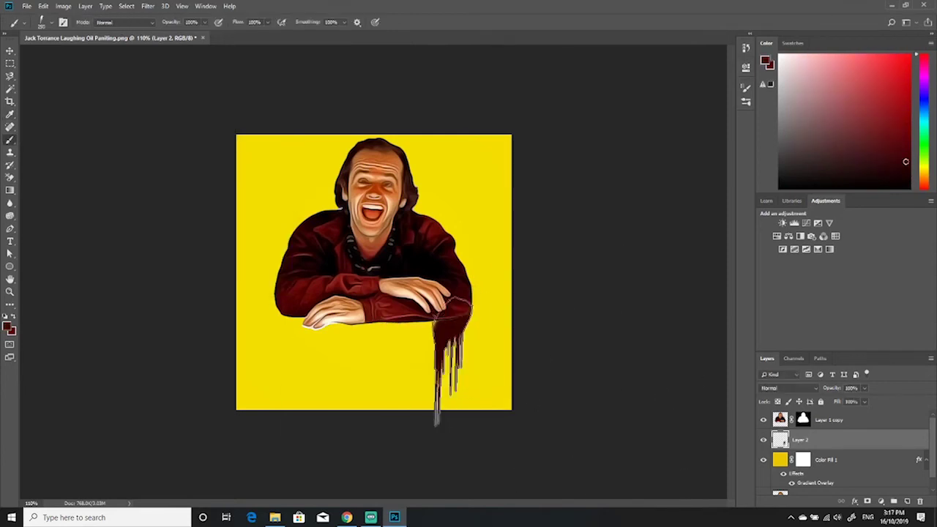
key("ctrl+z")
left_click(454, 357)
key("ctrl+z")
left_click(447, 355)
key("ctrl+z")
left_click(448, 355)
Try a drip under the left arm, undo it, and sample the skin tone from the hand.
right_click(130, 189)
key("Return")
left_click(293, 347)
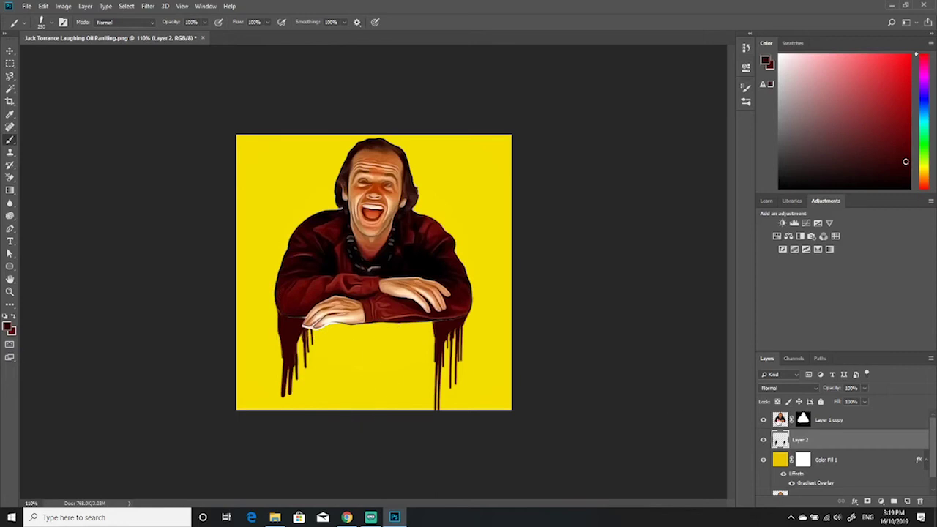
left_click(828, 419)
key("ctrl+z")
left_click(321, 338, "alt")
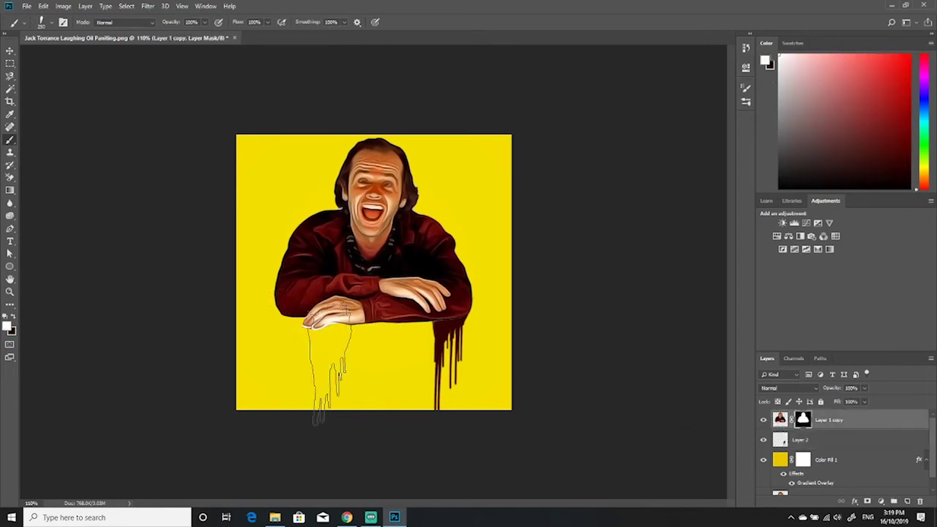
Add Layer 3 above the figure and shrink the figure slightly.
key("ctrl+shift+alt+n")
left_click(316, 351)
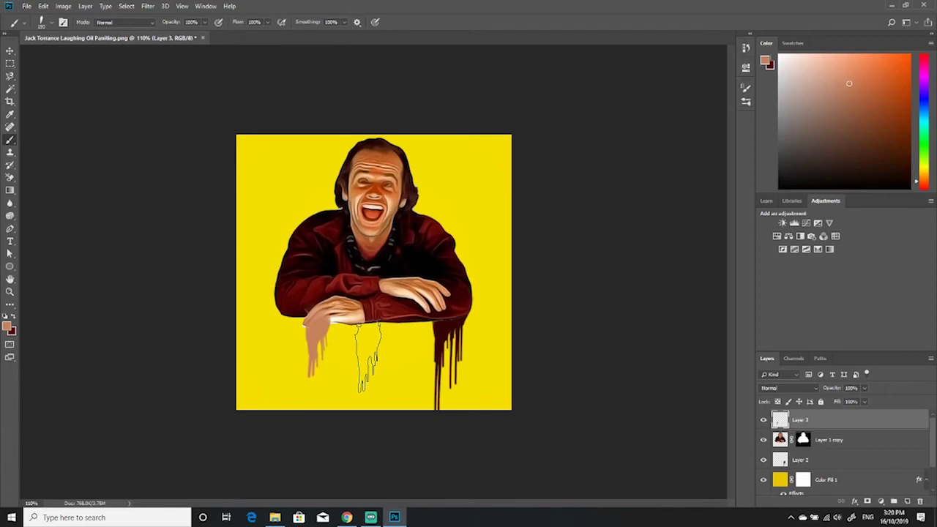
key("v")
key("ctrl+t")
left_click_drag(508, 117, 460, 132)
key("Return")
Move the skin-tone drip up under the left hand and paint dark brown drips there.
left_click(442, 302)
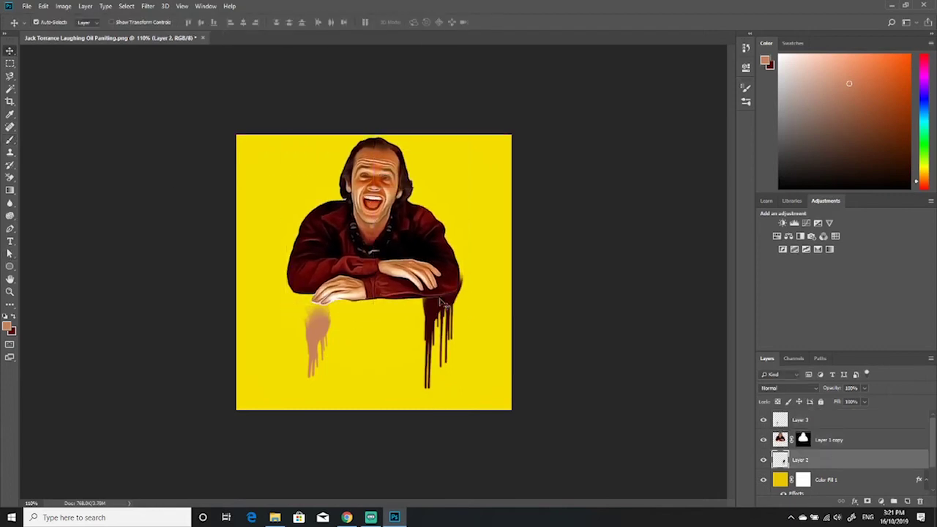
mouse_move(324, 332)
left_mouse_down()
mouse_move(332, 306)
mouse_move(335, 322)
mouse_move(328, 311)
mouse_move(300, 355)
left_mouse_up()
left_click(9, 139)
left_click(344, 293, "alt")
On the dark drip layer, paint dark red drips left of and over the skin-tone drips.
key("v")
left_click(801, 460)
key("b")
key("x")
left_click(307, 321)
key("v")
key("b")
left_click(307, 308)
Paint more dark red drips under the figure's middle with the Spray 16 drip brush.
left_click(50, 27)
left_click(388, 337)
key("ctrl+z")
left_click(410, 301)
left_click(47, 22)
double_click(86, 123)
left_click(382, 326)
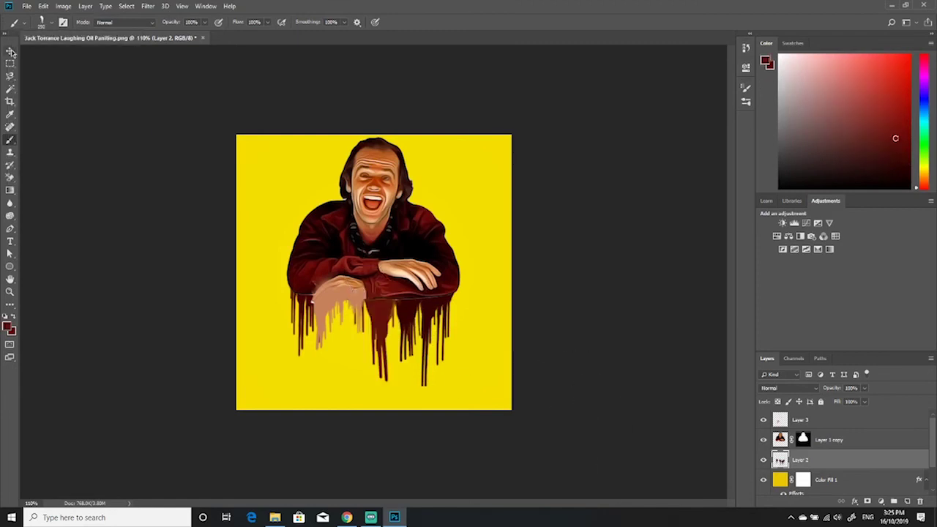
Stretch the drips further down the canvas and widen them to both sides.
key("ctrl+t")
left_click_drag(375, 386, 374, 399)
left_click_drag(462, 314, 459, 315)
left_click_drag(286, 315, 284, 313)
key("Return")
key("b")
right_click(394, 330)
key("Escape")
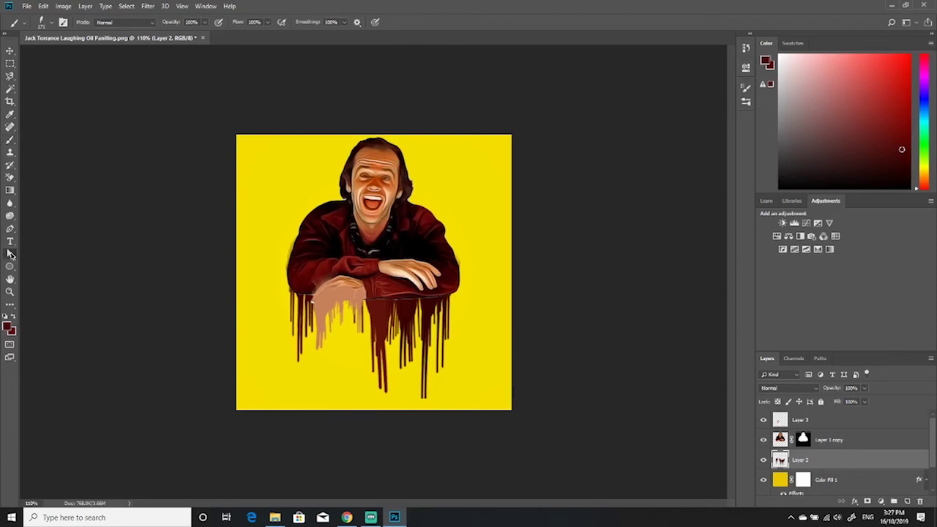
left_click(10, 253)
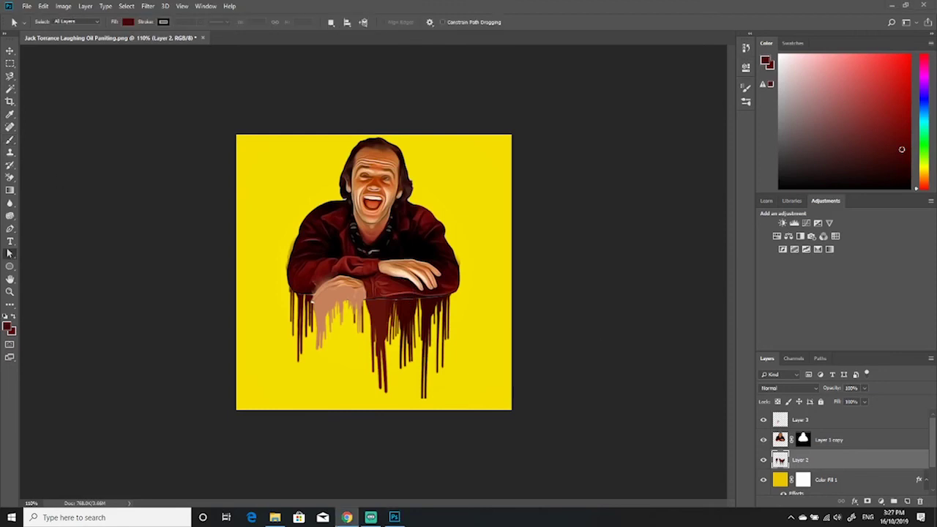
Add a Hue/Saturation adjustment above the skin-tone drip layer, then delete it.
left_click(801, 420)
left_click(881, 501)
left_click(896, 412)
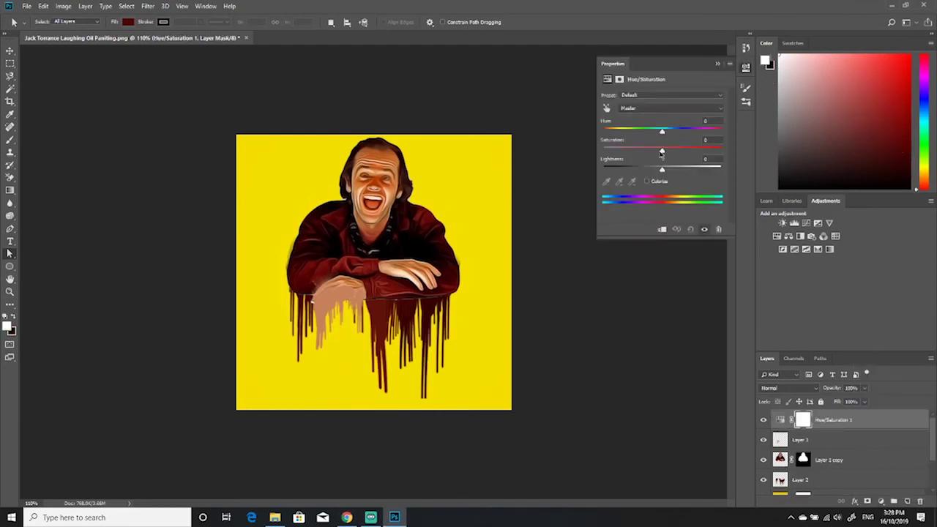
left_click(719, 229)
key("Return")
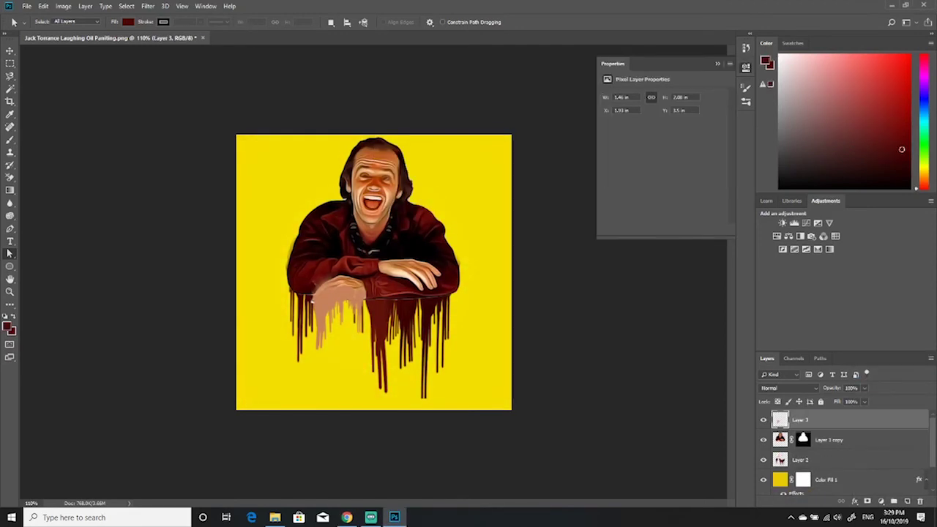
Add a trial Curves adjustment darkening slightly, then save under a new name ending in 'Drip'.
left_click(746, 67)
left_click(880, 502)
left_click(878, 376)
left_click_drag(645, 196, 667, 177)
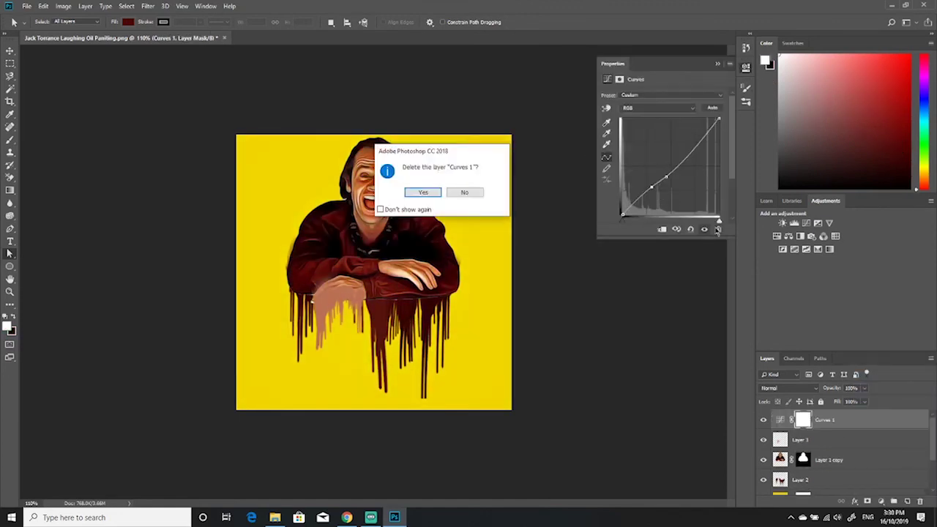
key("ctrl+shift+s")
type("Dr")
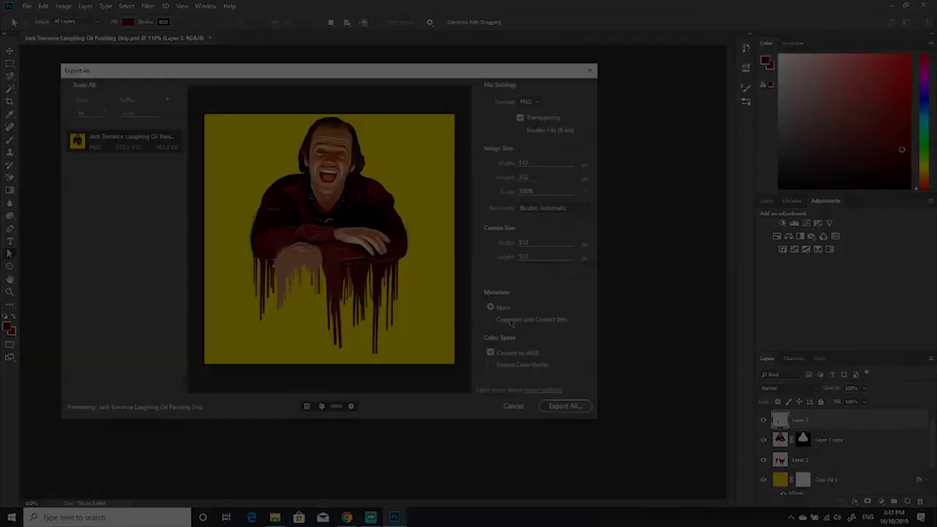